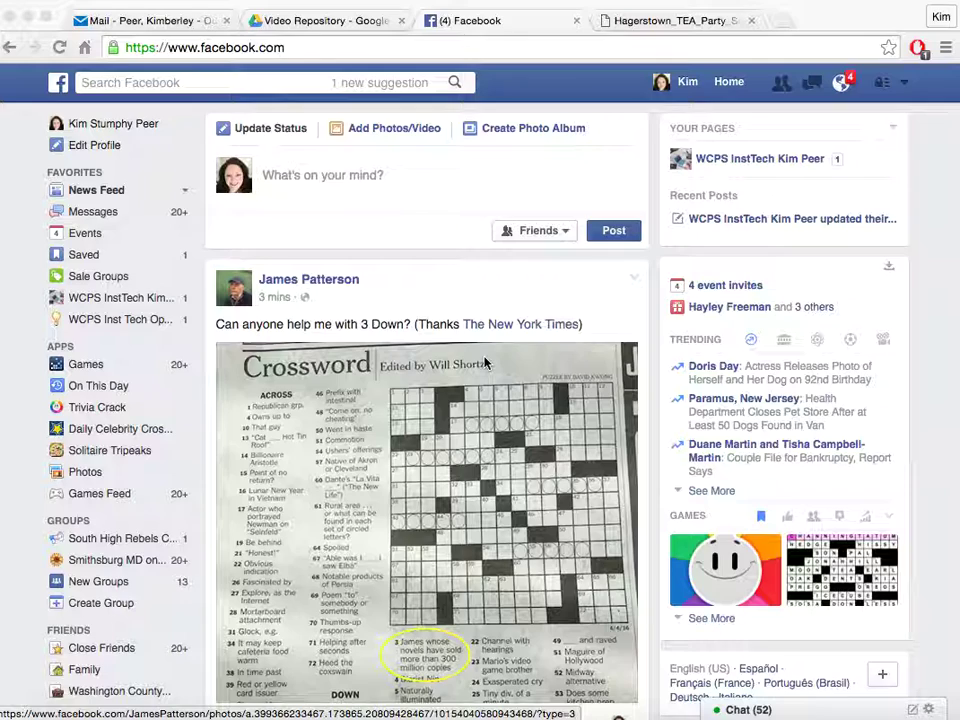
# - Open your own profile timeline from the name at the top of the News Feed sidebar
pyautogui.click(143, 123)
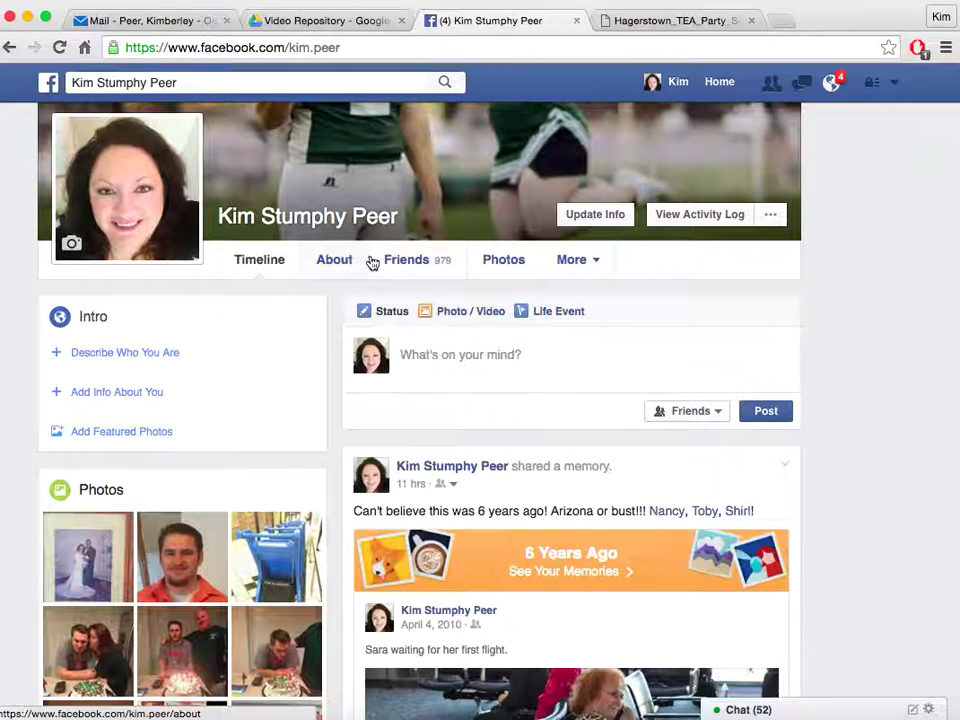
# - Show your profile's Friends tab and scroll through the list of 979 friends
pyautogui.click(419, 274)
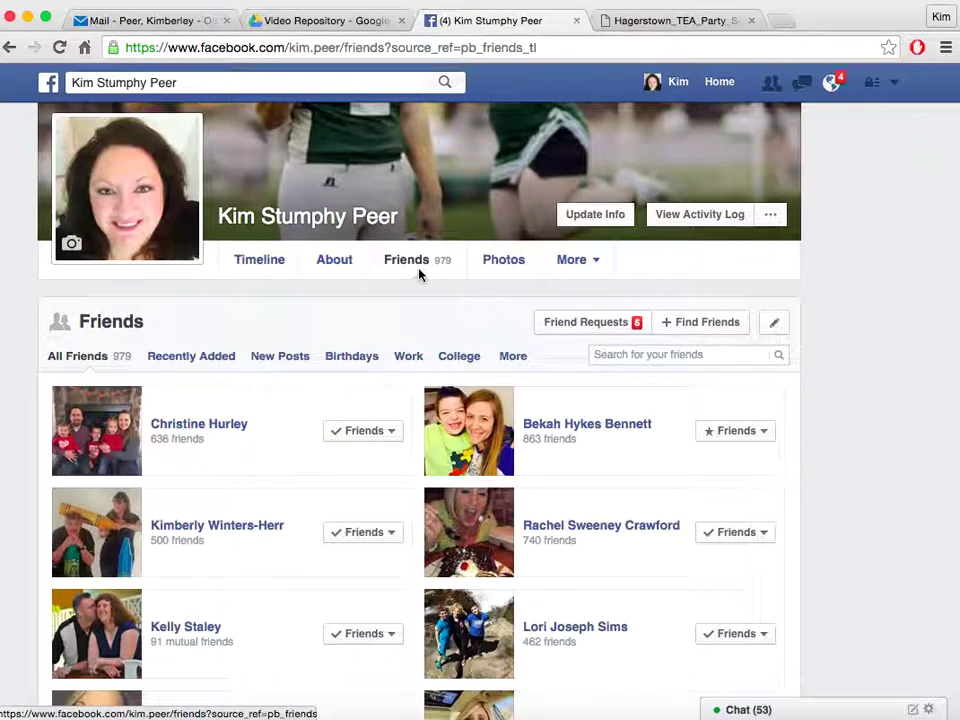
pyautogui.scroll(-3, 543, 541)
pyautogui.scroll(-10, 543, 541)
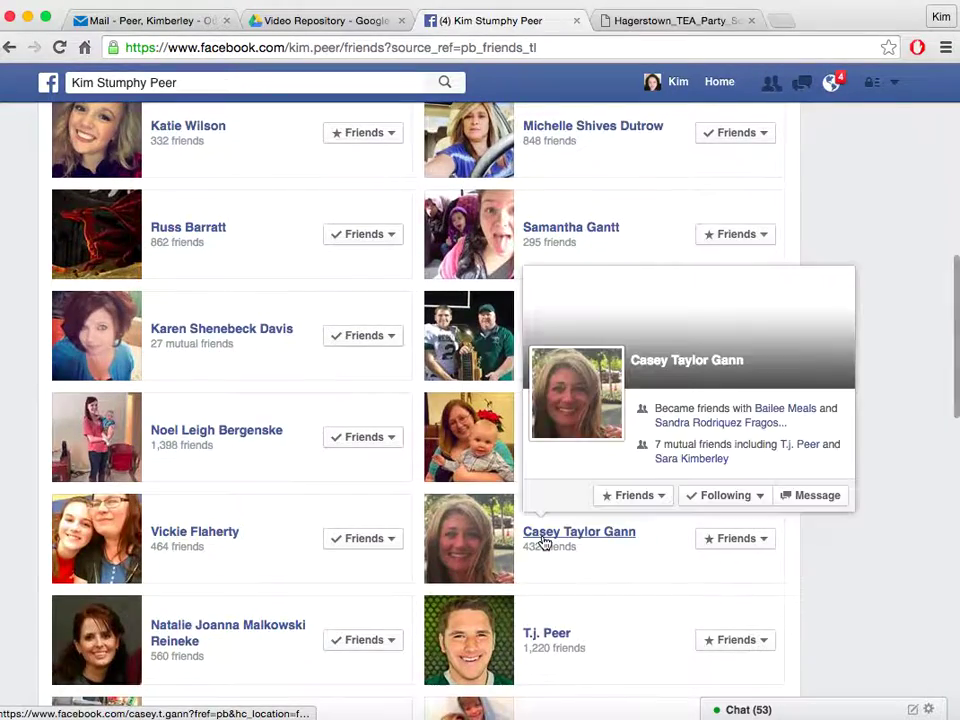
pyautogui.scroll(-12, 543, 541)
pyautogui.scroll(-4, 543, 541)
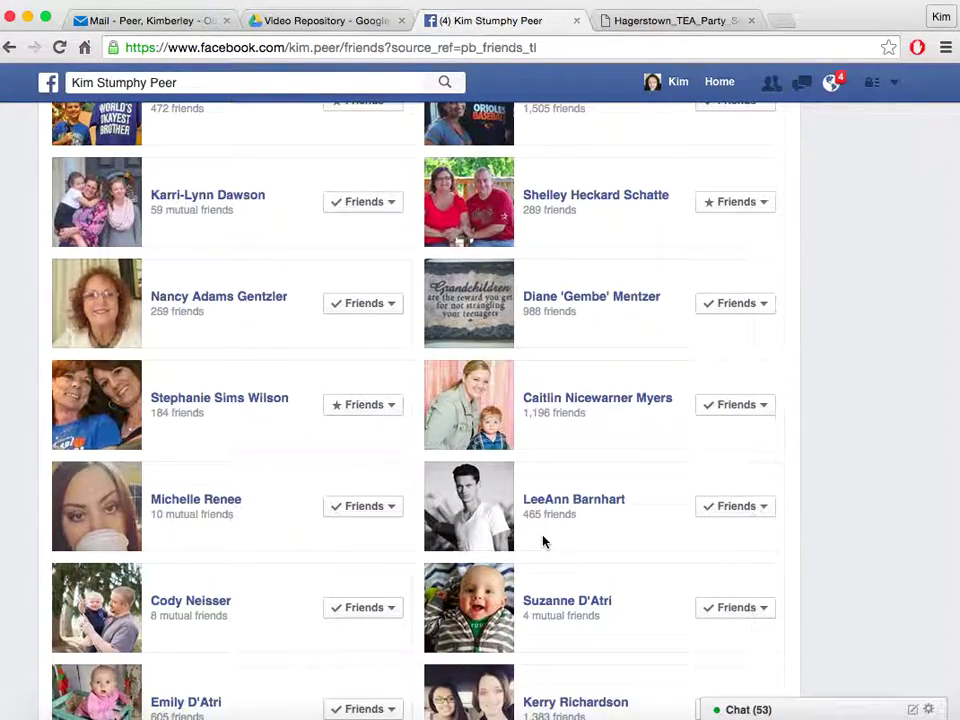
pyautogui.scroll(-5, 543, 541)
pyautogui.scroll(-11, 543, 541)
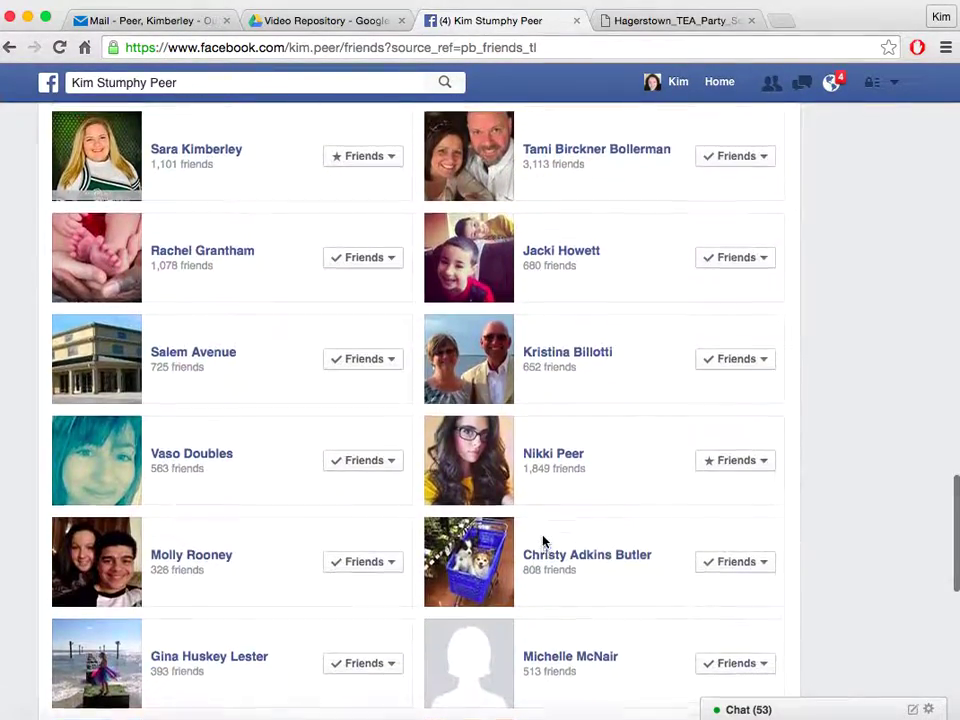
pyautogui.scroll(20, 543, 541)
pyautogui.scroll(15, 543, 541)
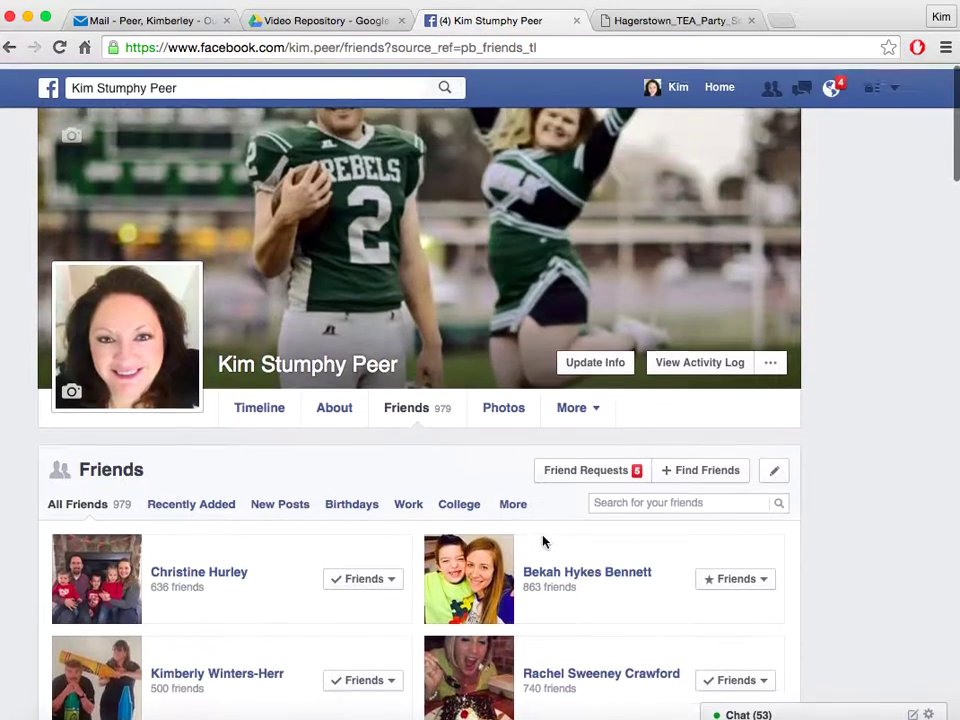
pyautogui.scroll(-5, 543, 541)
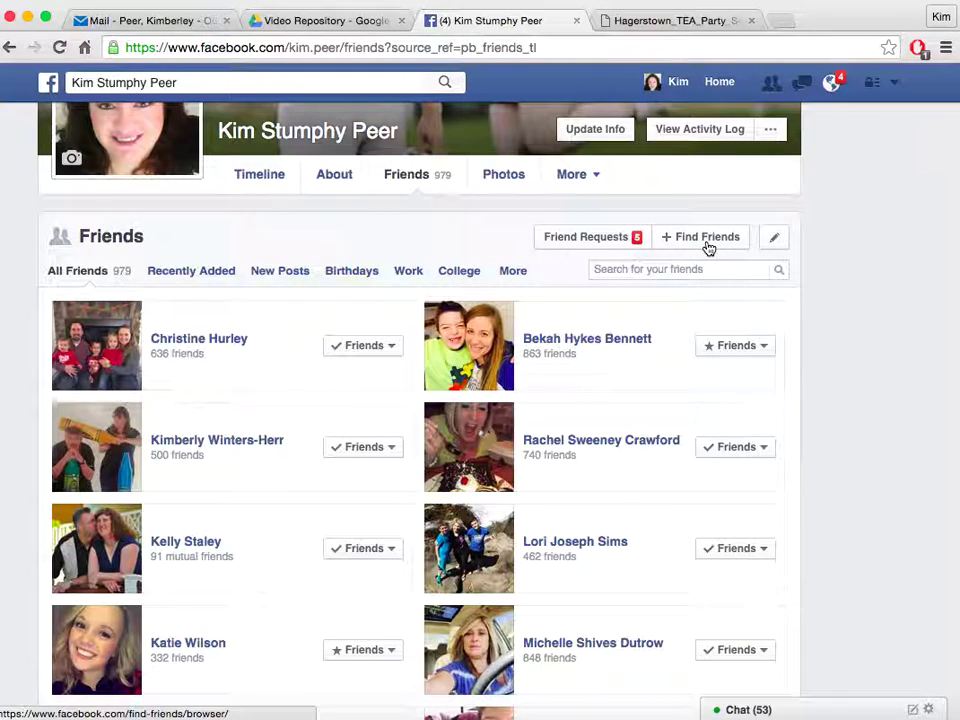
pyautogui.click(585, 239)
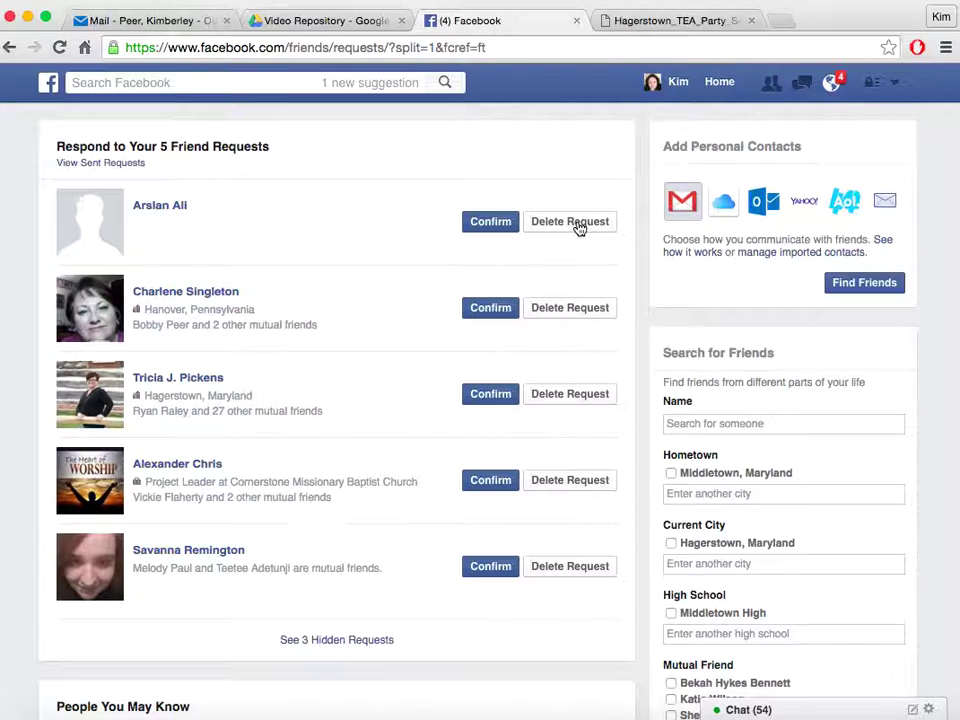
pyautogui.click(10, 47)
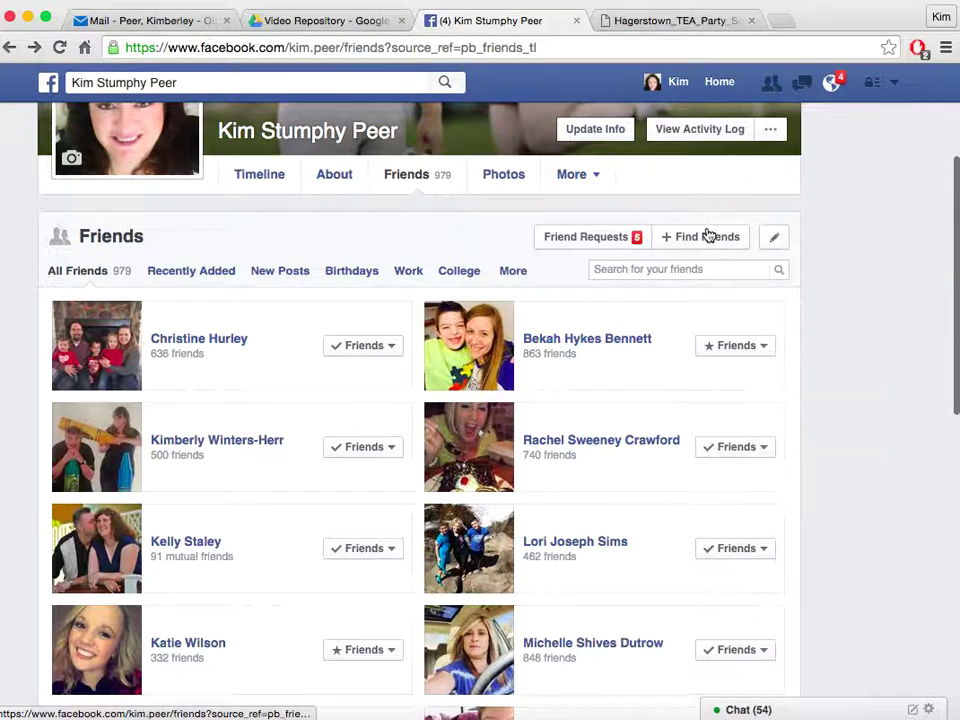
# - On Find Friends, send a friend request to the suggested physician under People You May Know
pyautogui.click(706, 235)
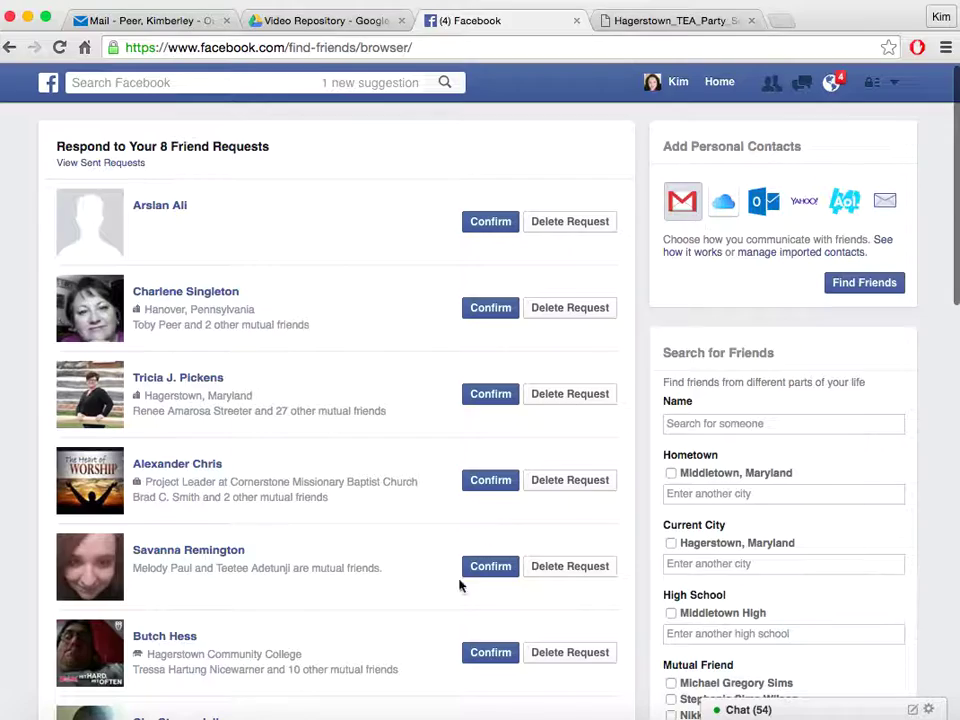
pyautogui.scroll(-5, 429, 660)
pyautogui.scroll(-8, 420, 493)
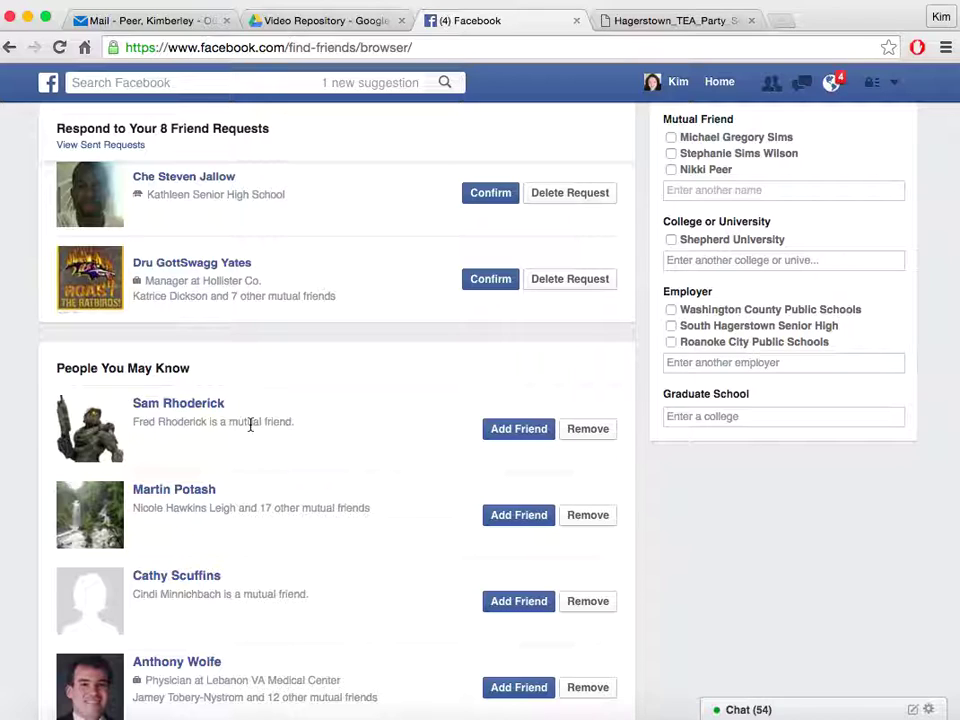
pyautogui.scroll(-1, 250, 424)
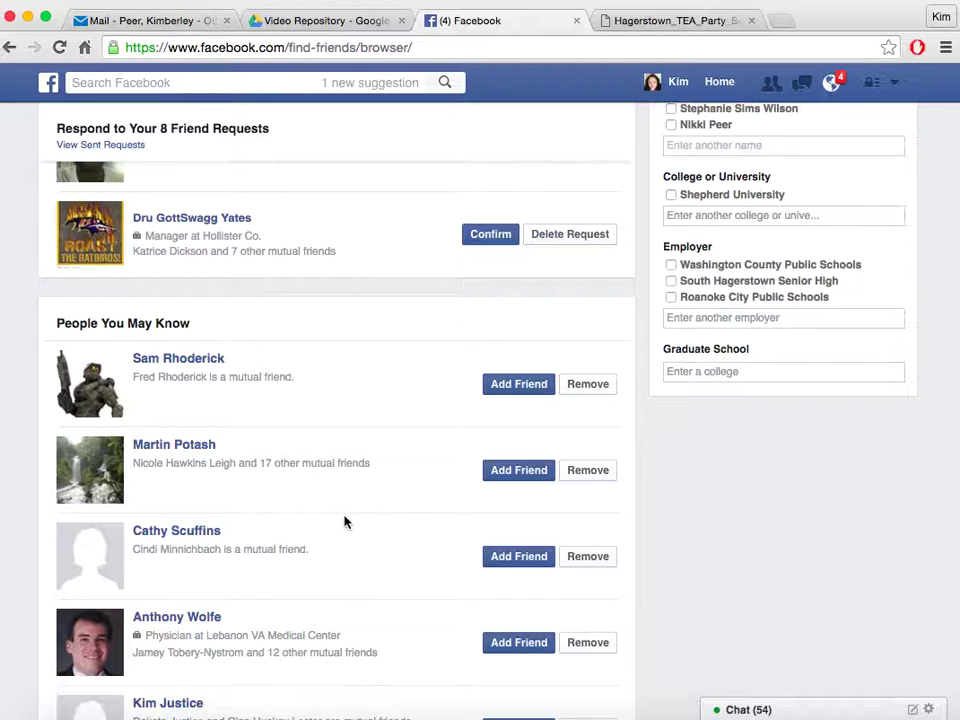
pyautogui.scroll(-2, 344, 521)
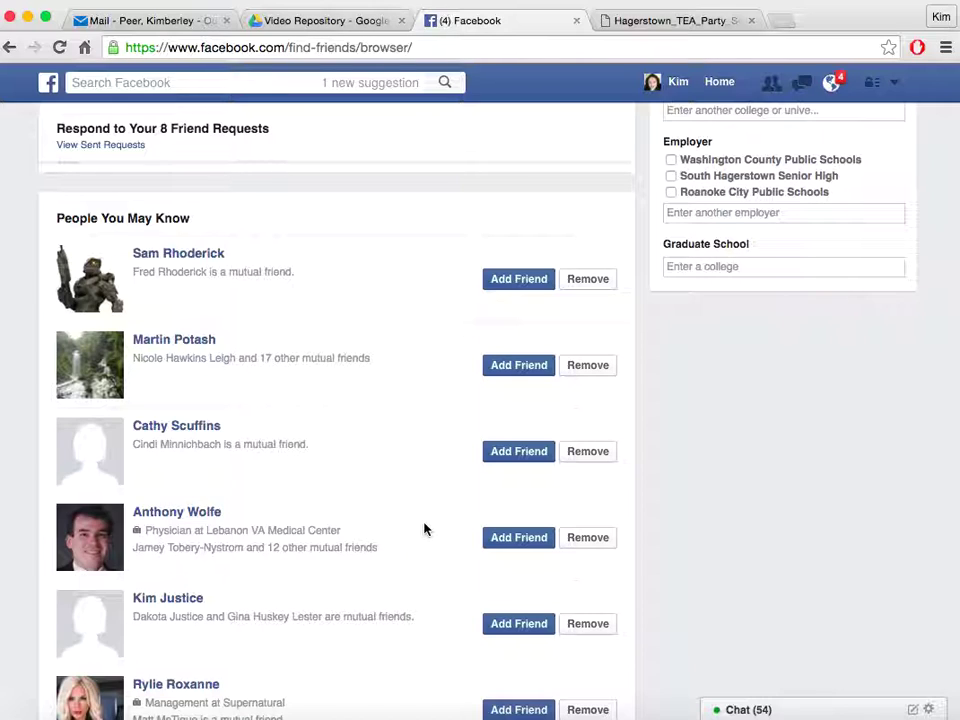
pyautogui.click(508, 540)
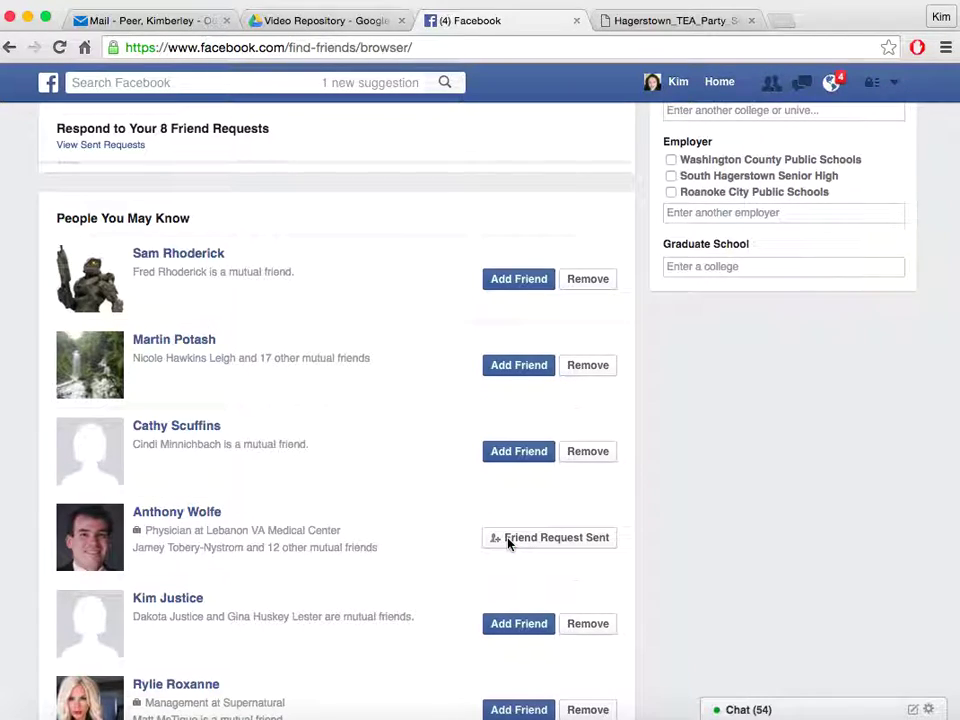
pyautogui.scroll(-4, 510, 513)
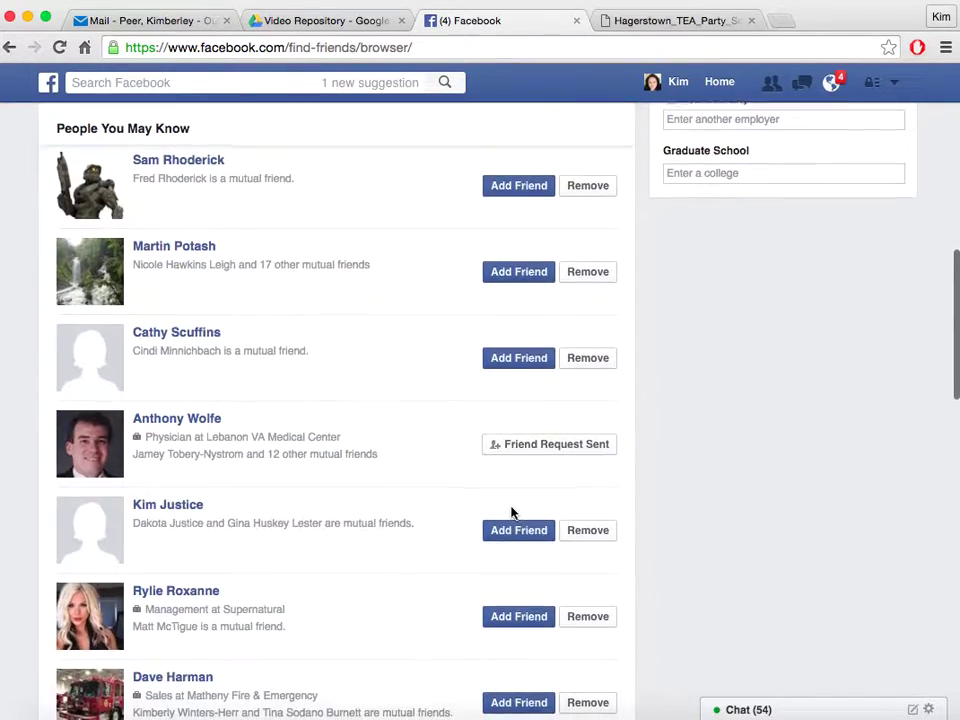
pyautogui.scroll(-2, 510, 513)
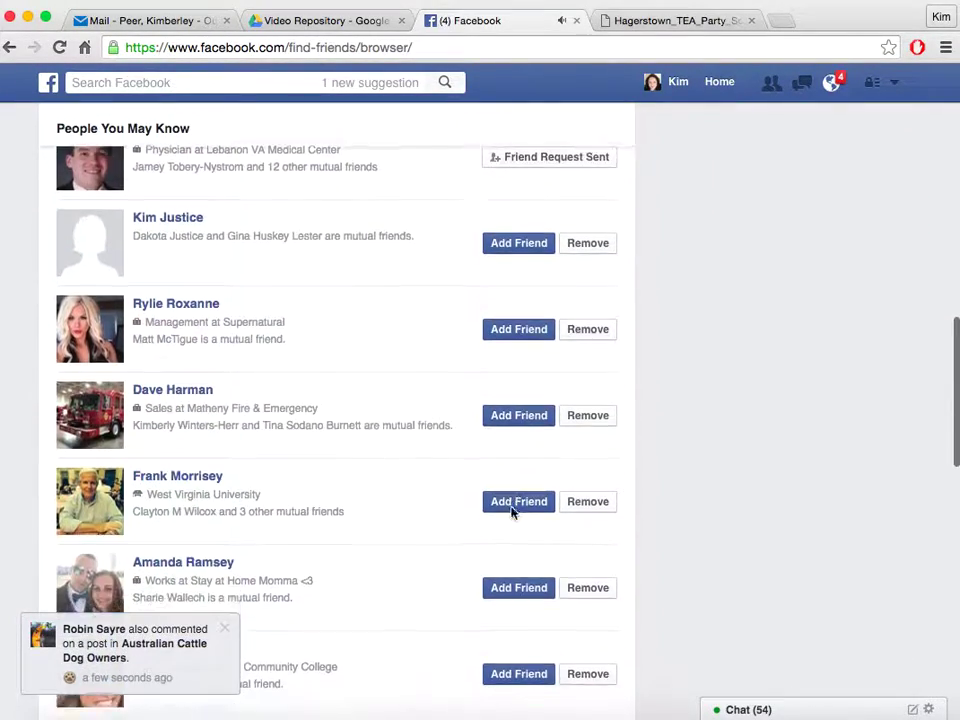
pyautogui.scroll(13, 510, 513)
pyautogui.scroll(8, 511, 513)
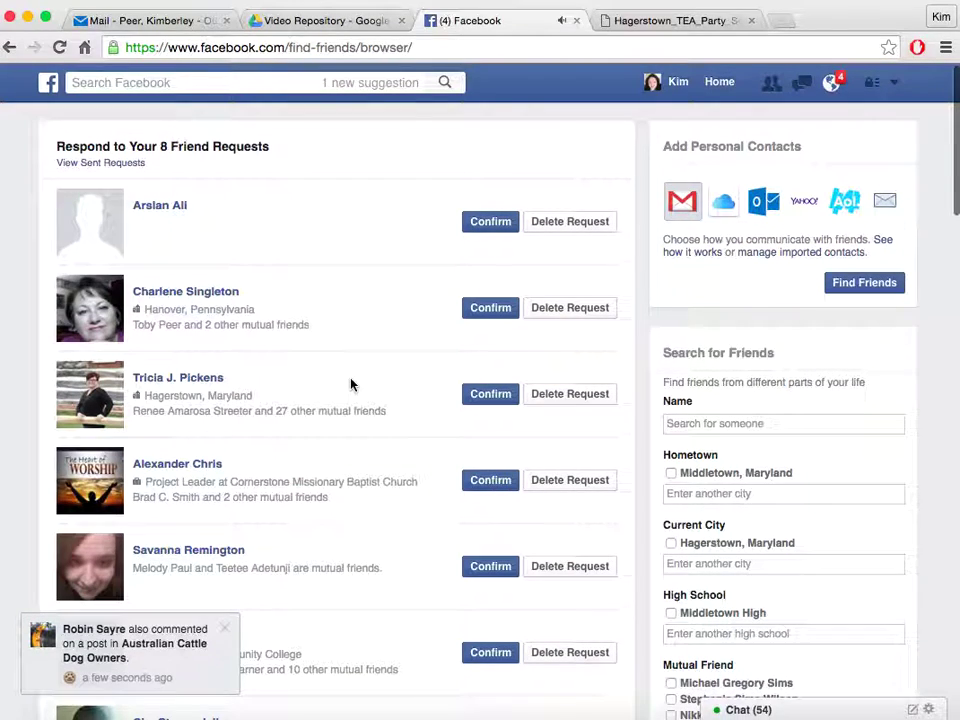
# - Search for the person by name, open their profile, and send them a friend request
pyautogui.click(101, 82)
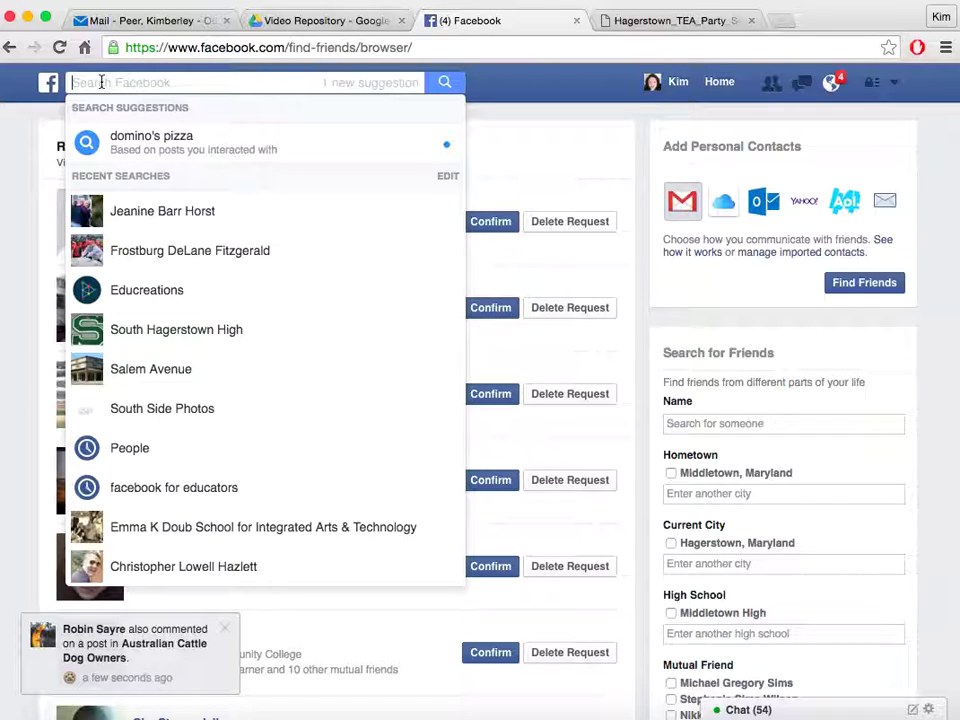
pyautogui.write('cathy moa')
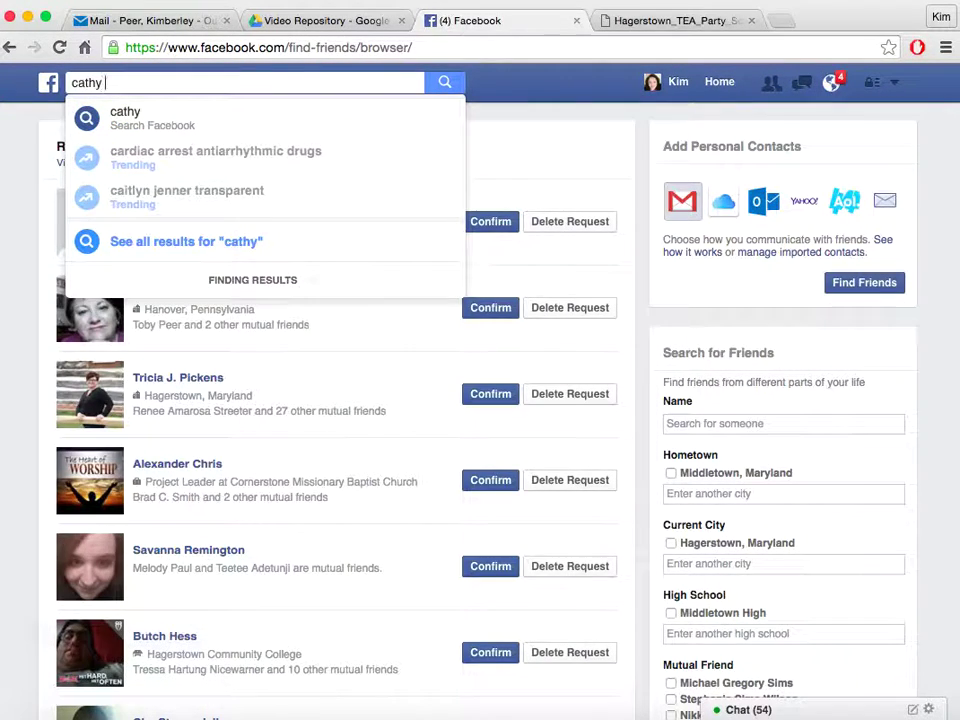
pyautogui.write('ts')
pyautogui.press('Return')
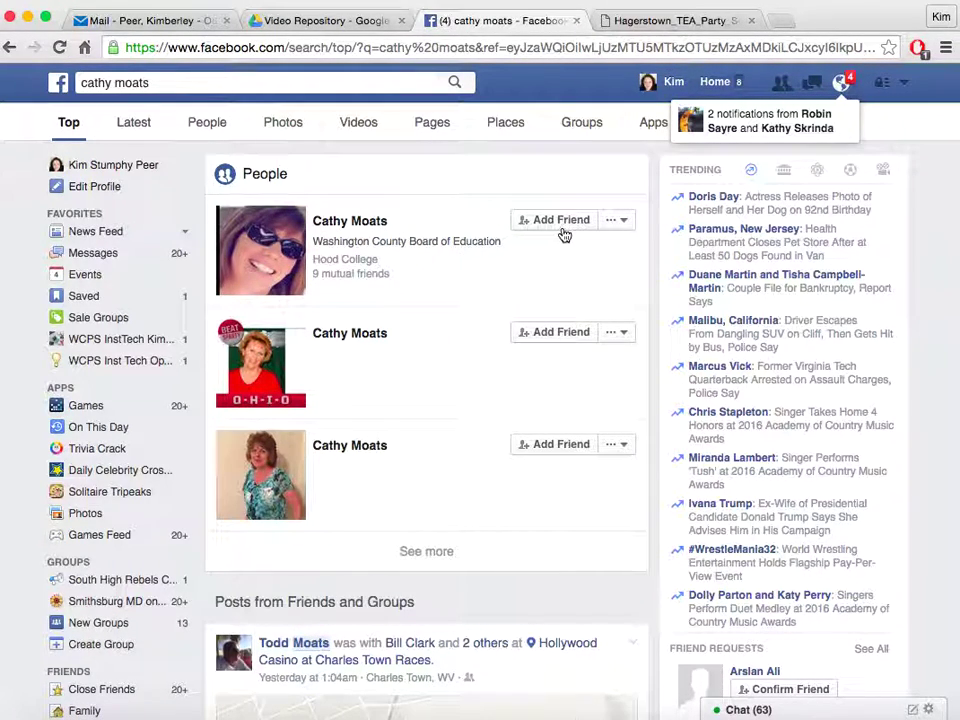
pyautogui.click(631, 230)
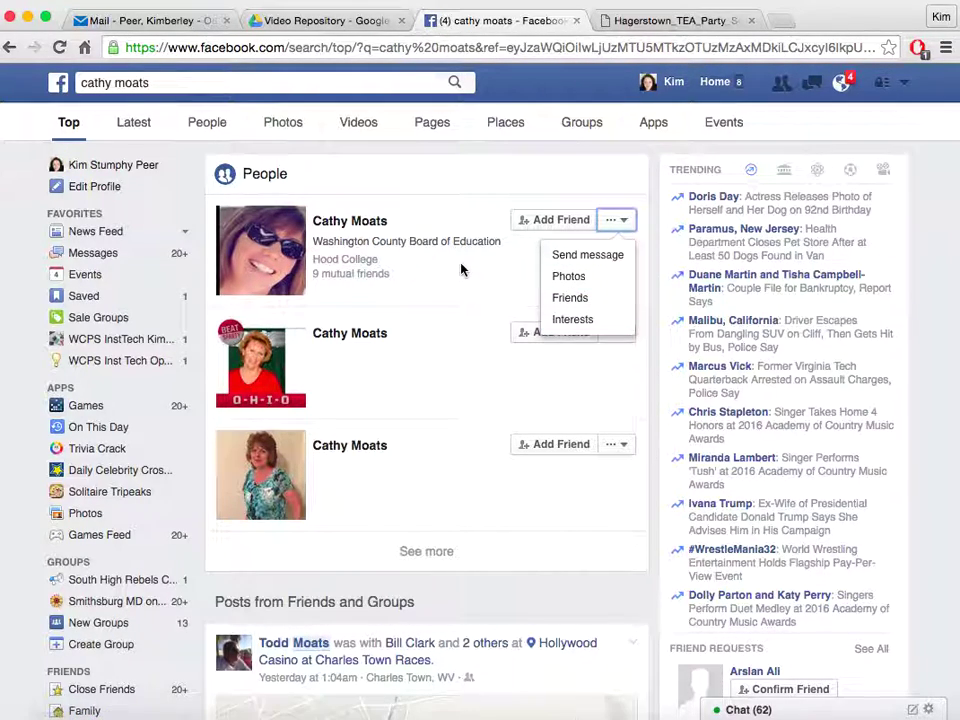
pyautogui.click(433, 260)
pyautogui.click(368, 222)
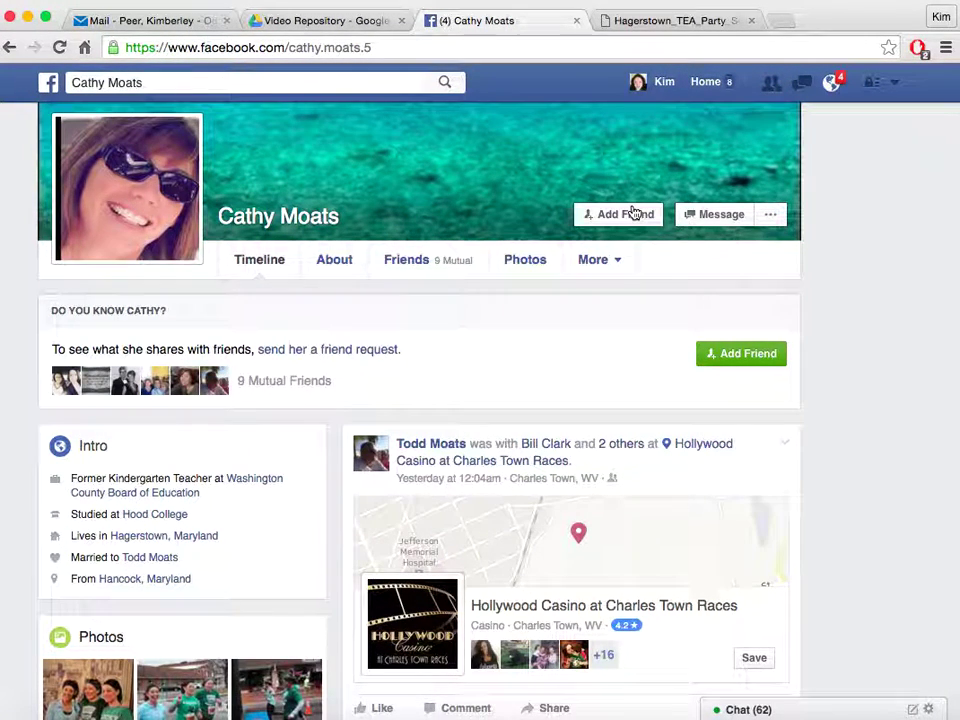
pyautogui.click(624, 215)
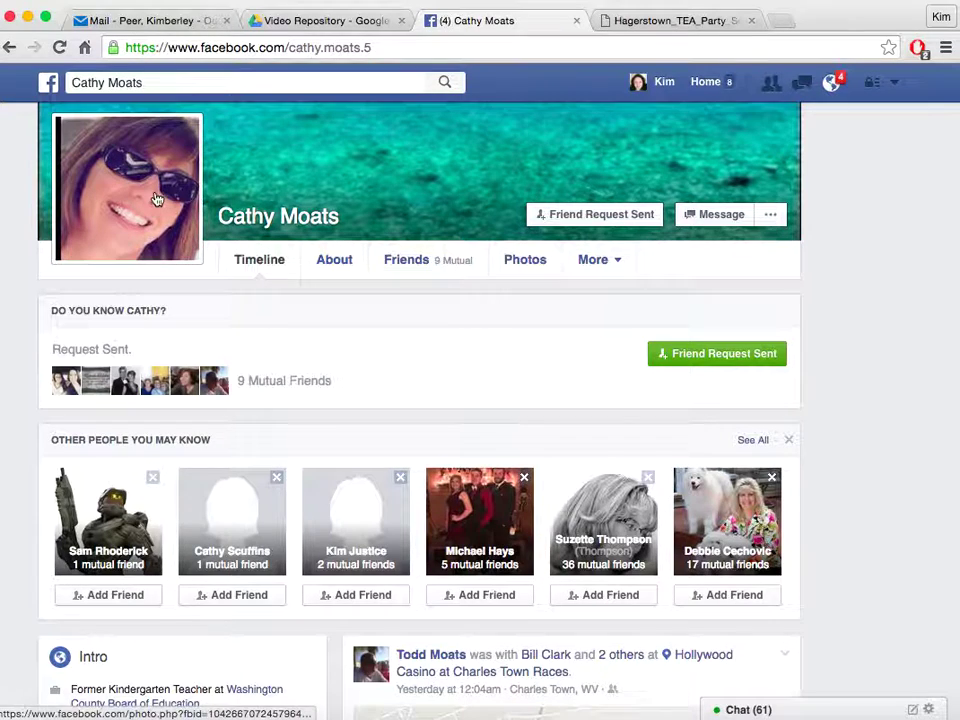
# - Search for the friend by name and open their profile's Friends list
pyautogui.click(183, 85)
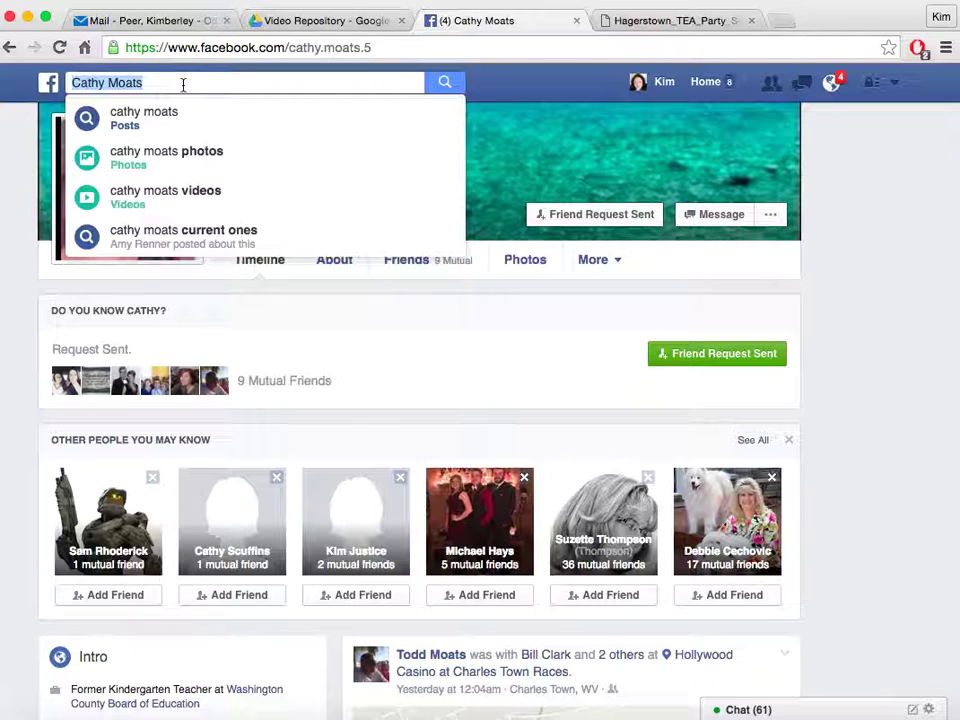
pyautogui.write('amber ')
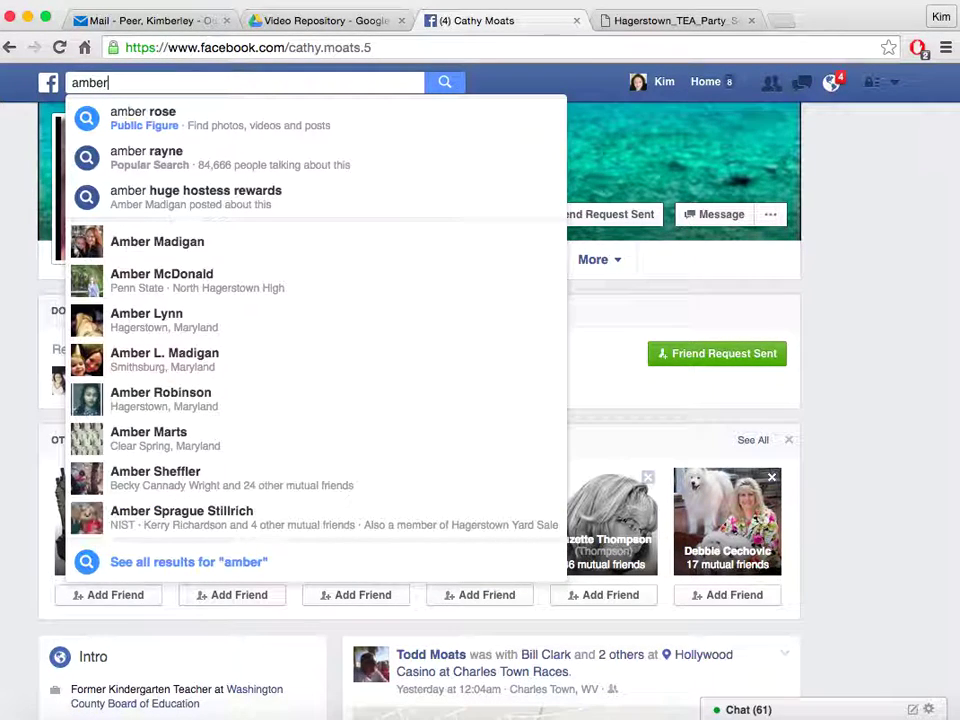
pyautogui.write('mad')
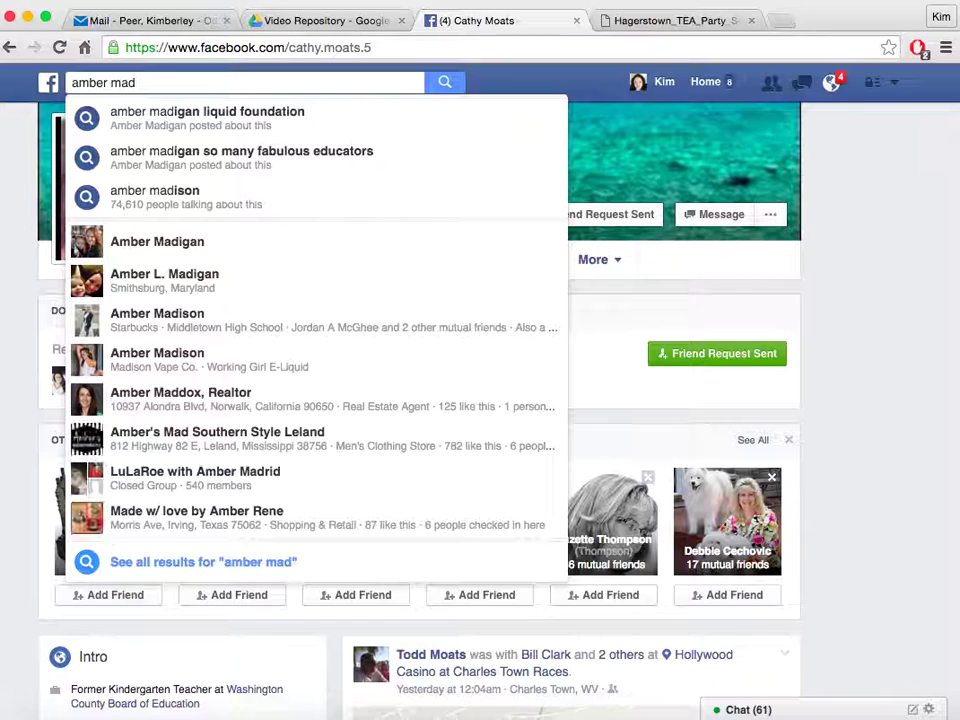
pyautogui.click(176, 246)
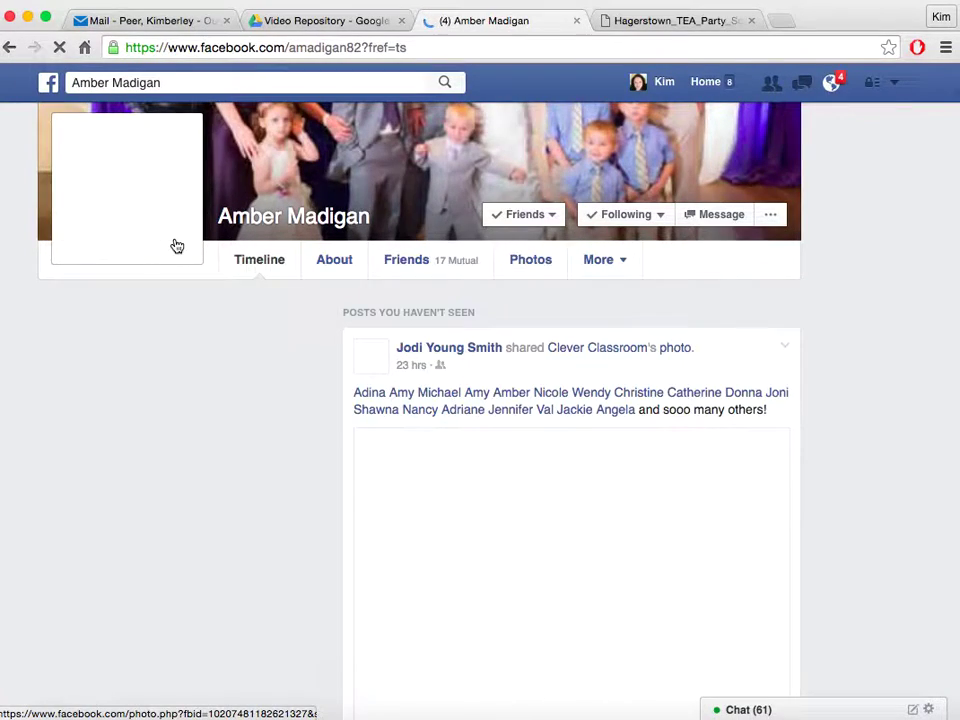
pyautogui.scroll(3, 176, 246)
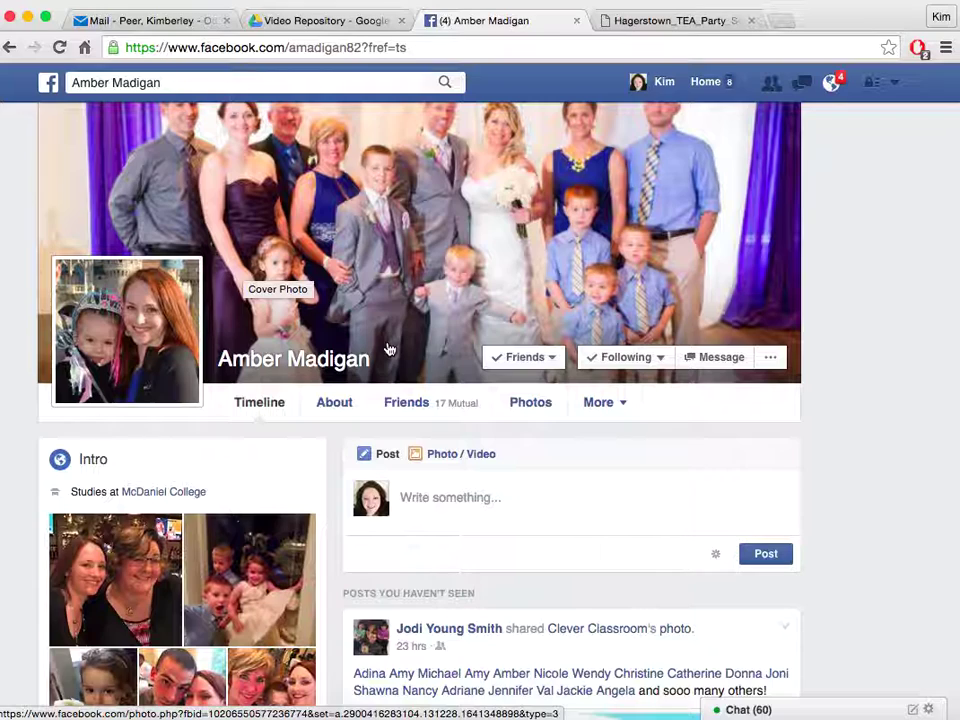
pyautogui.click(437, 410)
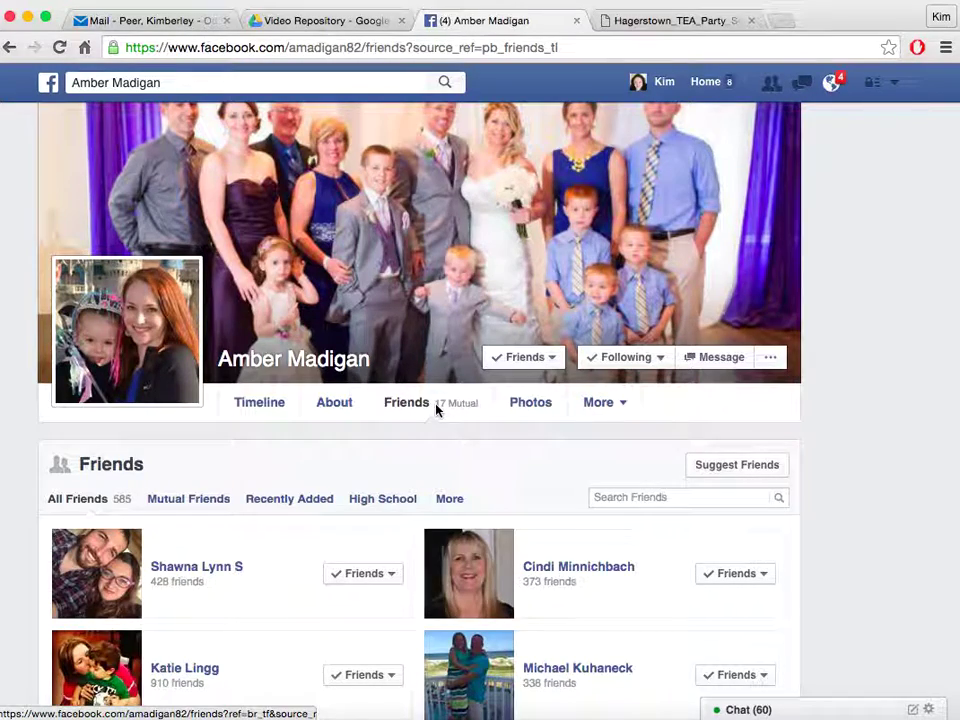
# - Scroll the friend's list and send a friend request to the person with 12 mutual friends
pyautogui.scroll(-3, 743, 466)
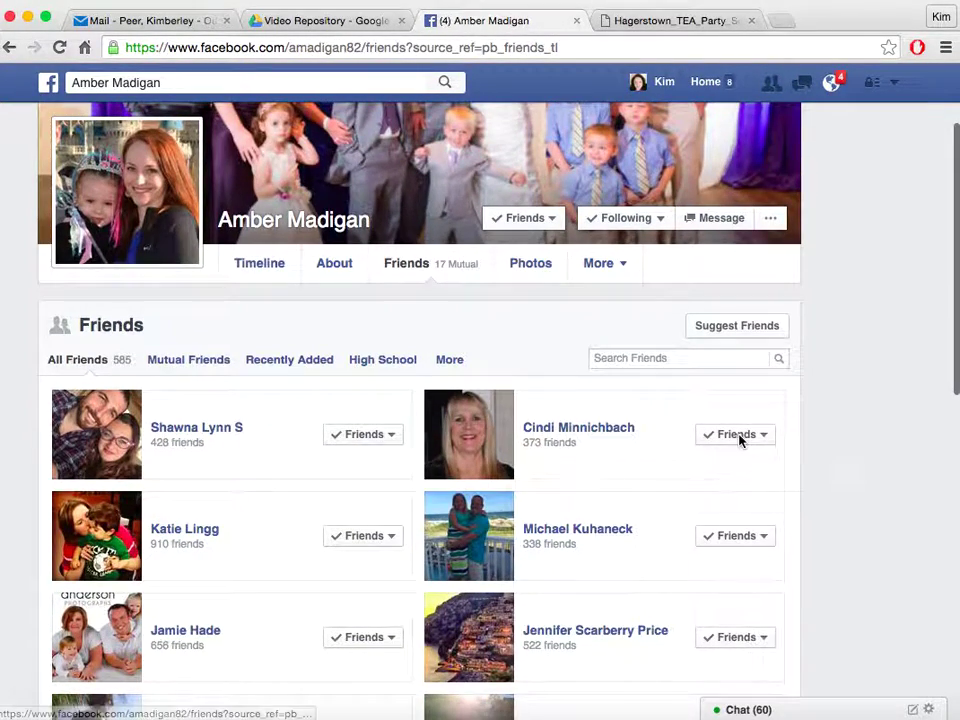
pyautogui.scroll(-10, 640, 470)
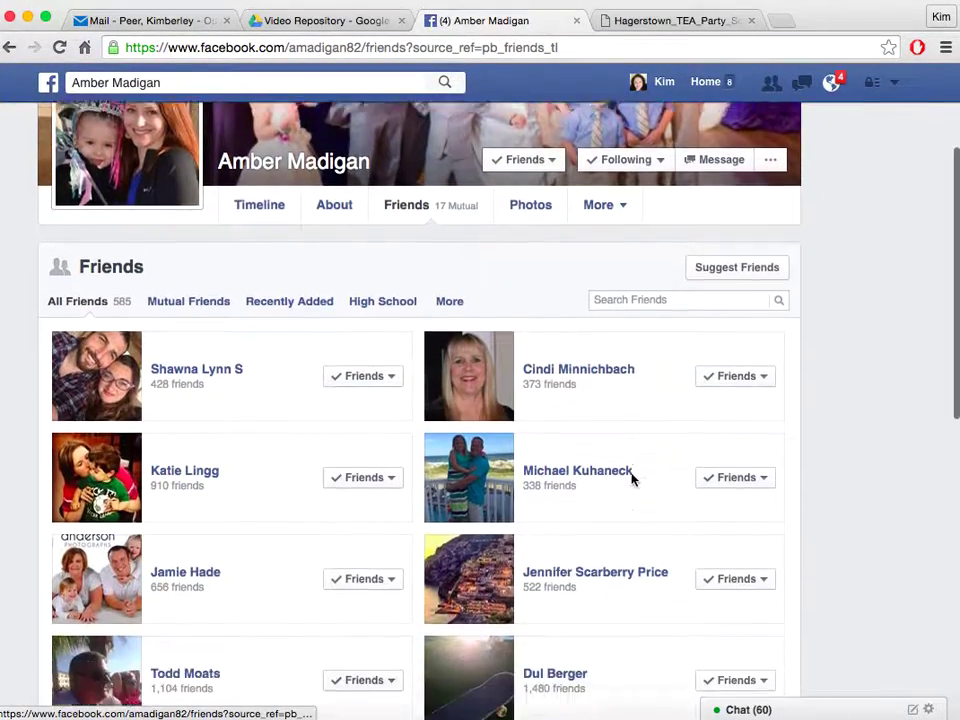
pyautogui.scroll(-9, 633, 481)
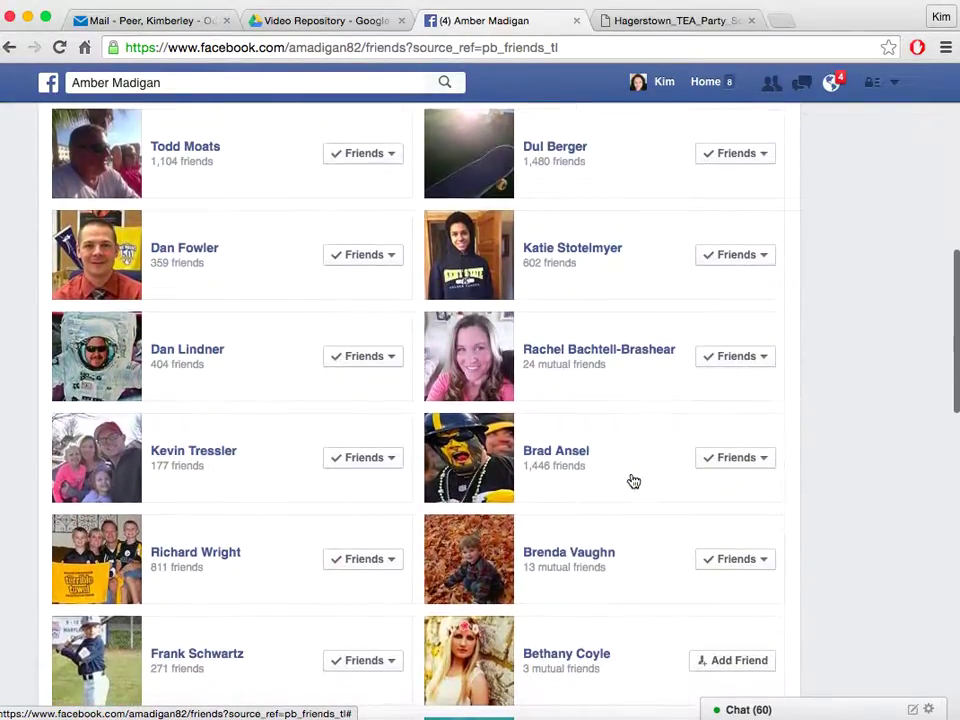
pyautogui.scroll(-2, 631, 480)
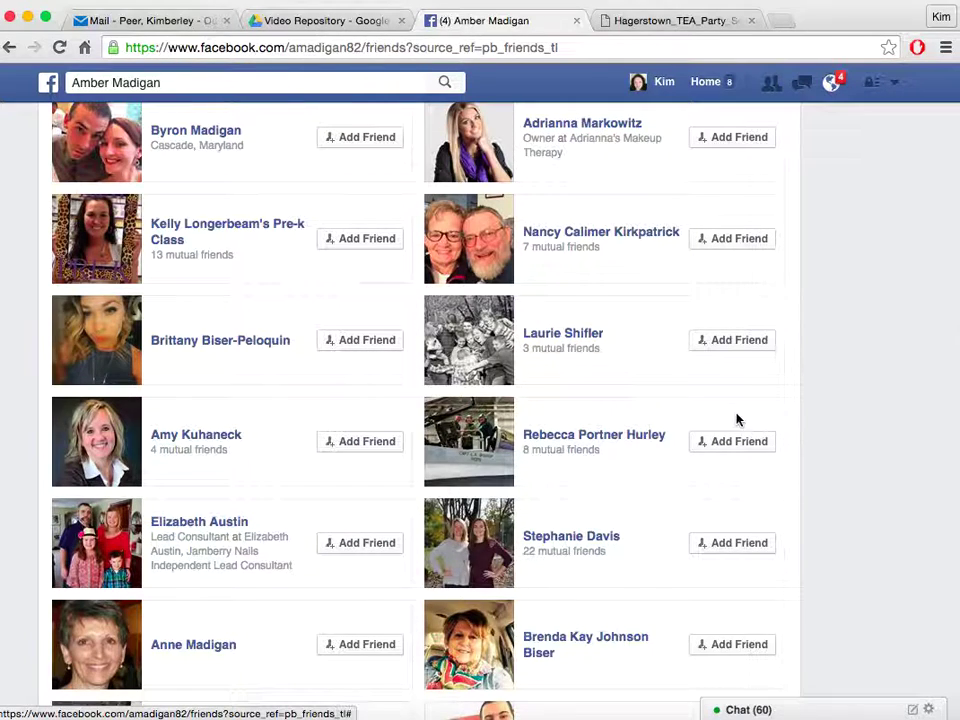
pyautogui.scroll(1, 696, 382)
pyautogui.scroll(-5, 696, 382)
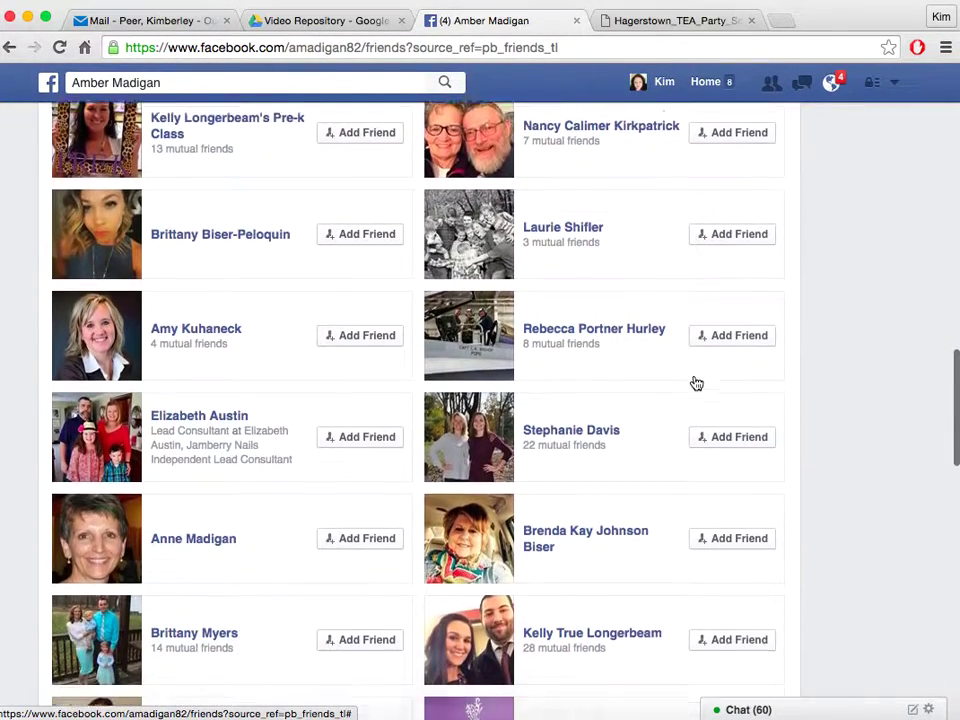
pyautogui.scroll(-3, 696, 383)
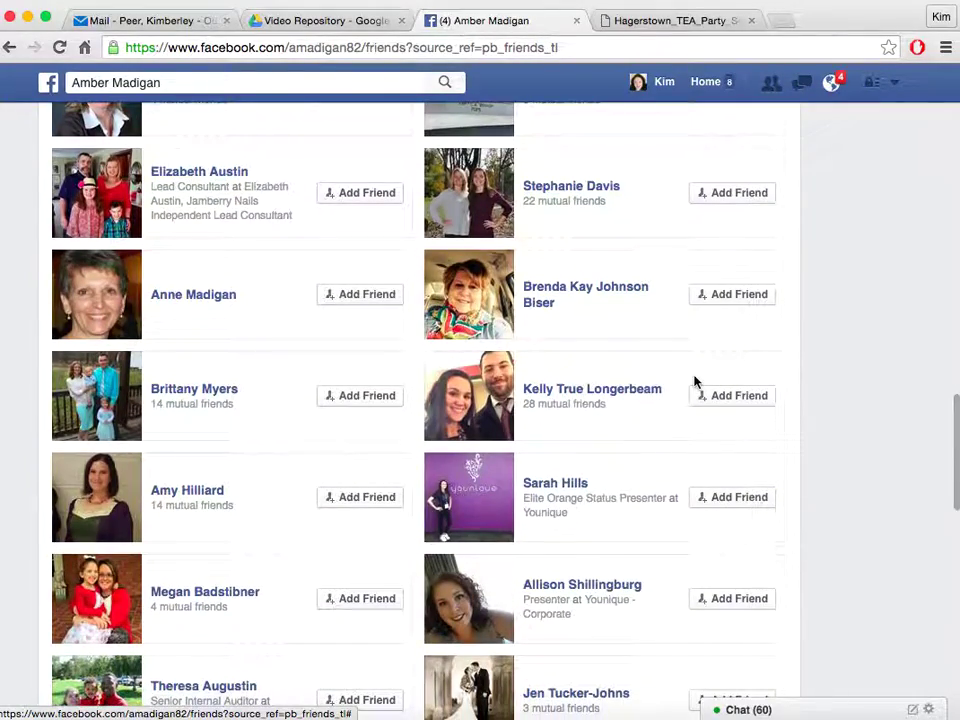
pyautogui.scroll(-7, 696, 382)
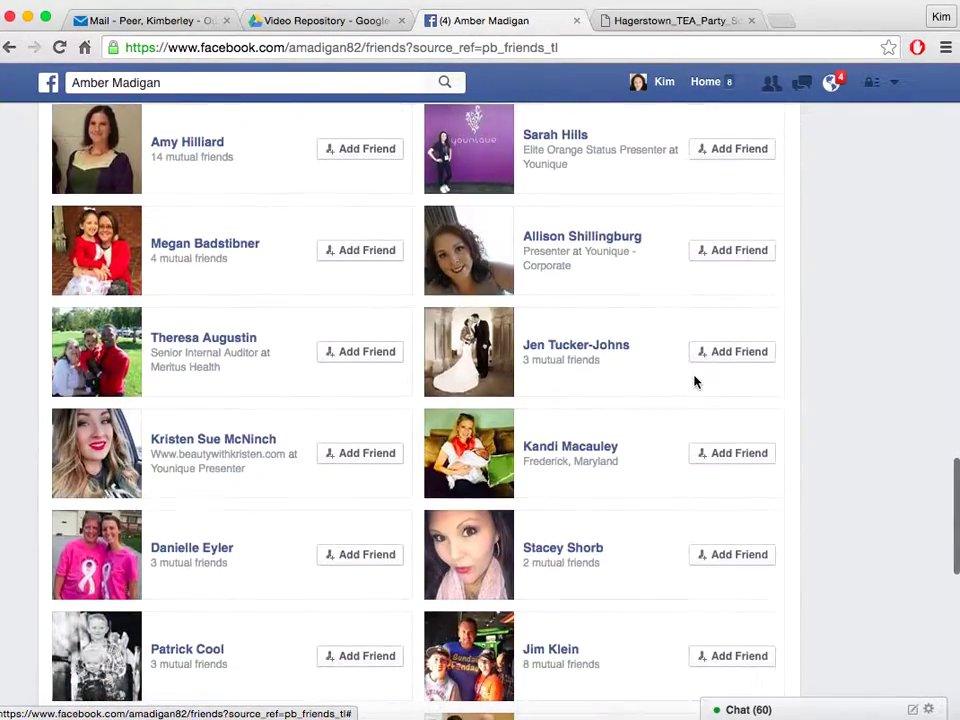
pyautogui.scroll(-5, 696, 382)
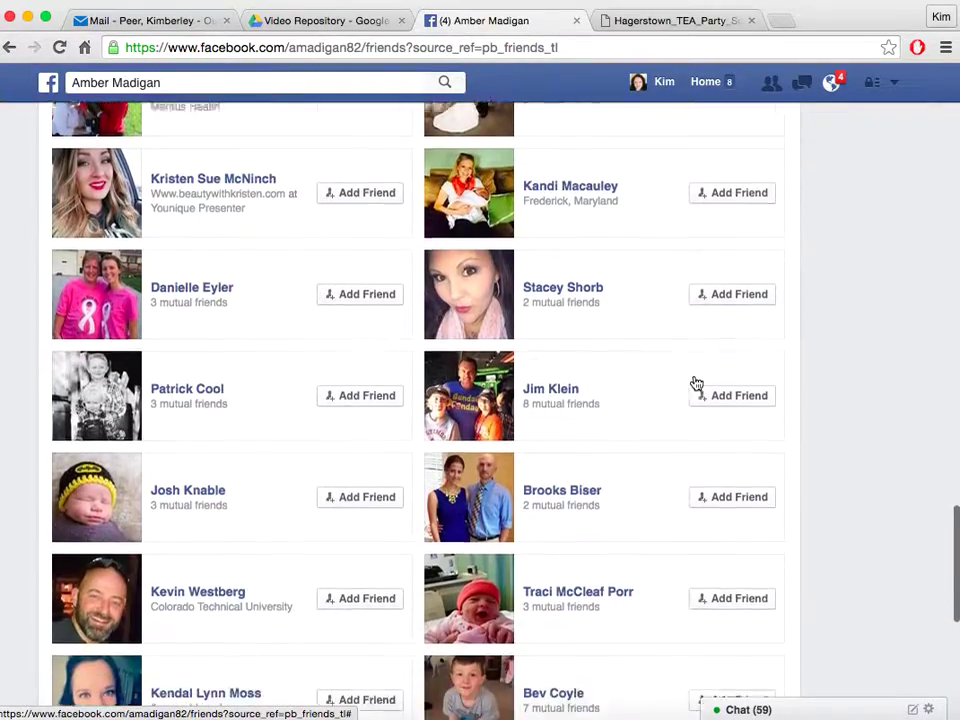
pyautogui.scroll(-1, 696, 383)
pyautogui.scroll(-4, 696, 381)
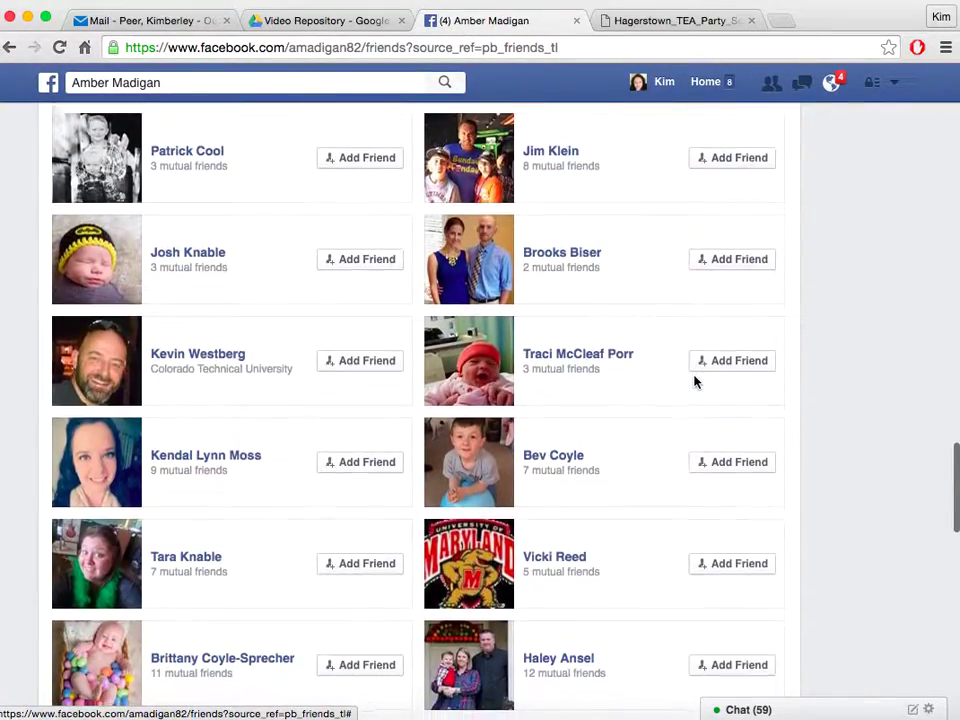
pyautogui.scroll(-4, 696, 382)
pyautogui.scroll(-1, 696, 382)
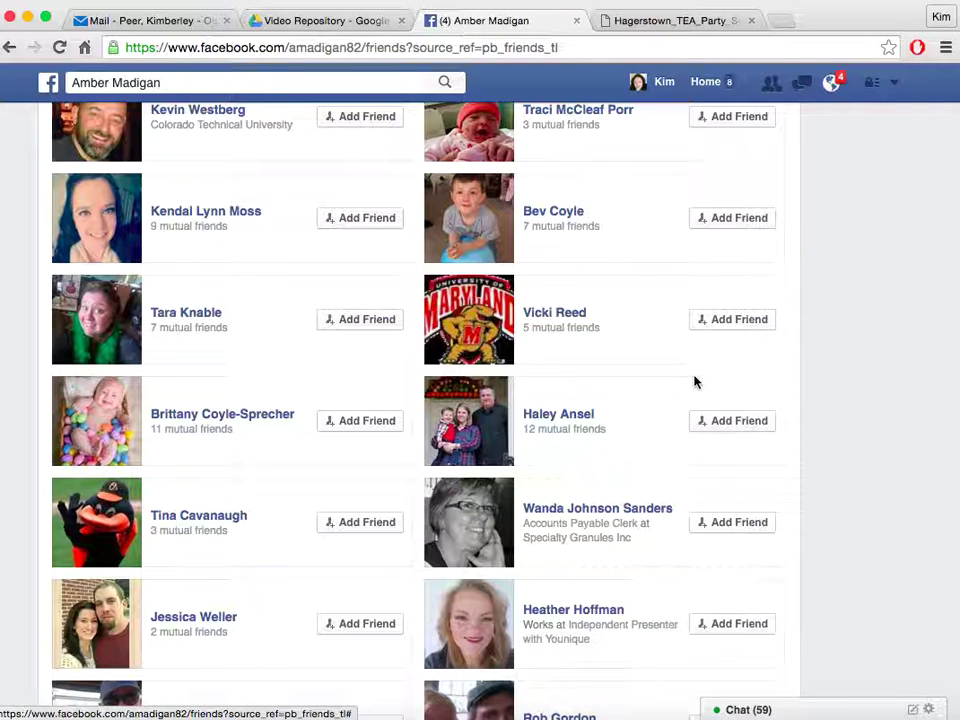
pyautogui.scroll(-7, 696, 382)
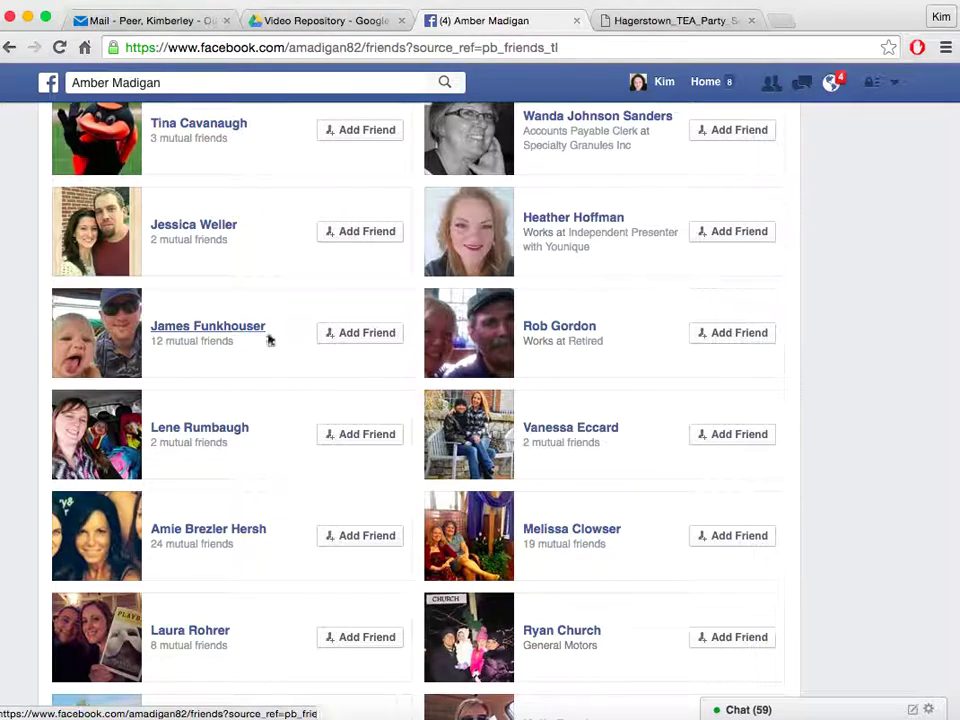
pyautogui.click(368, 333)
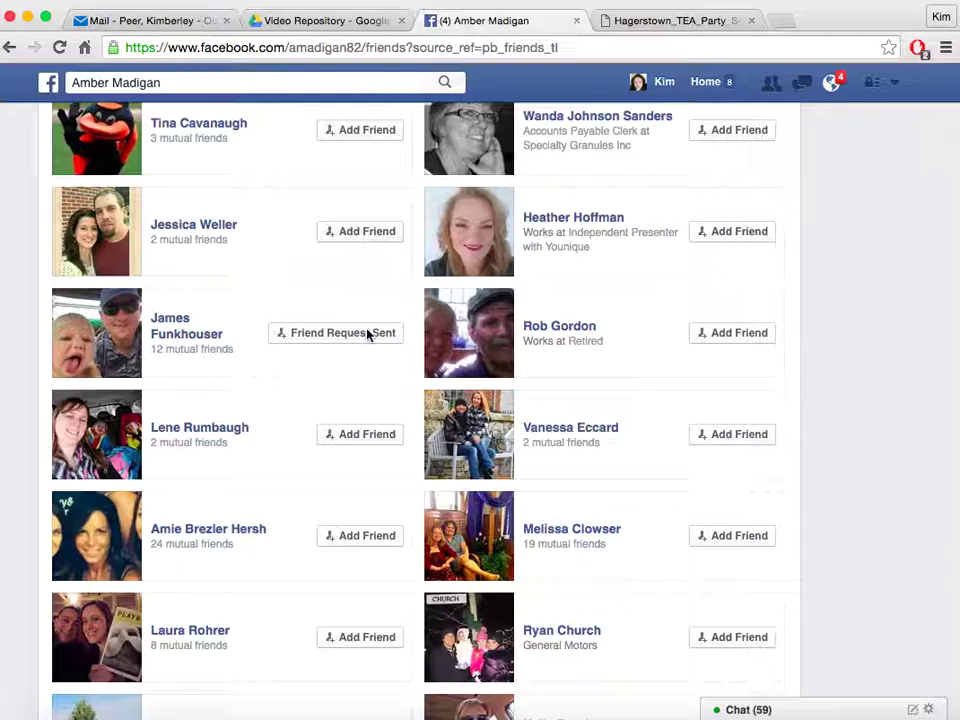
pyautogui.scroll(20, 368, 335)
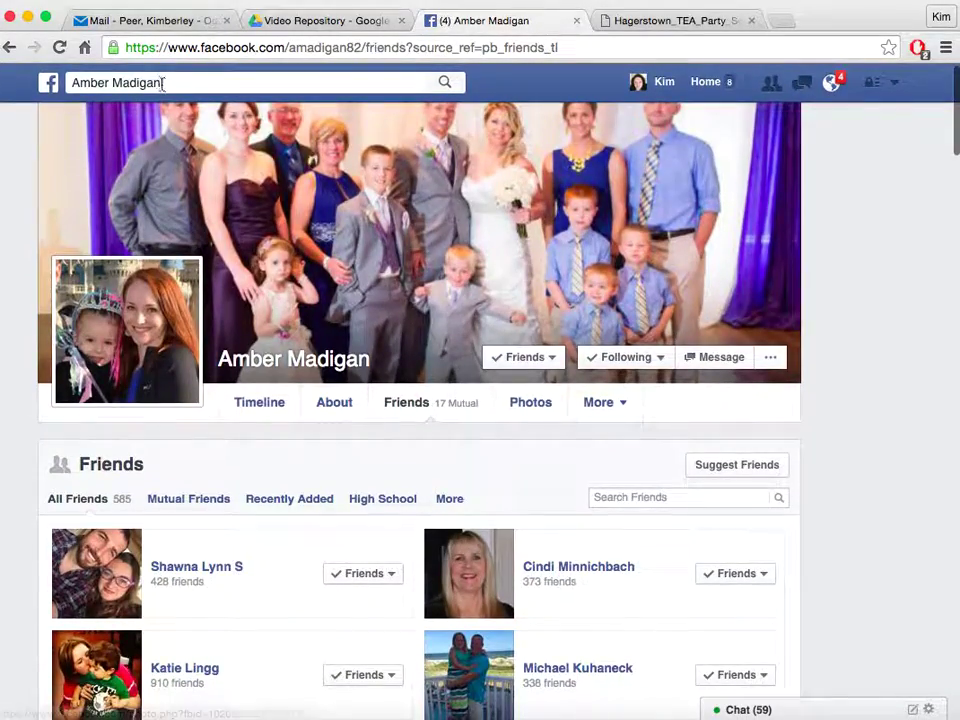
# - Search for 'skitch' and open the Skitch page
pyautogui.click(166, 84)
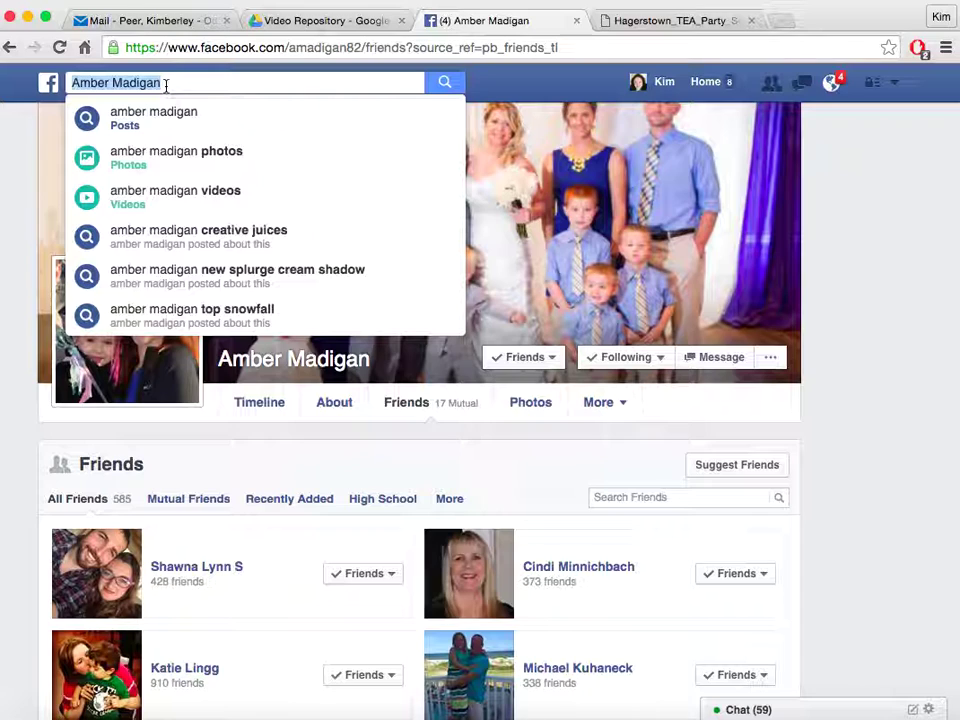
pyautogui.write('skitch')
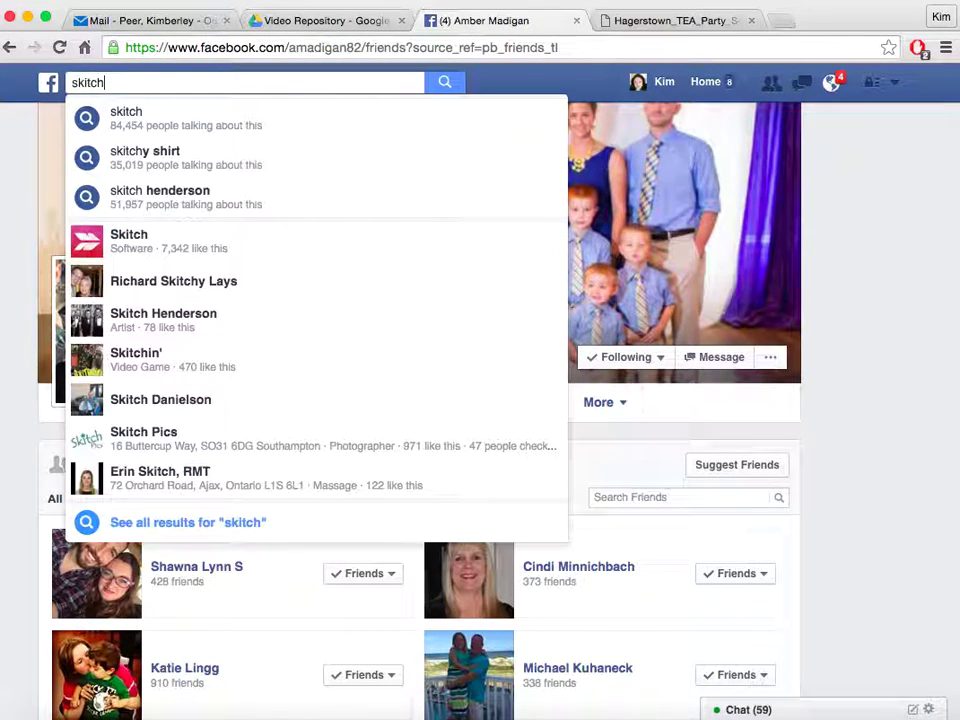
pyautogui.click(118, 248)
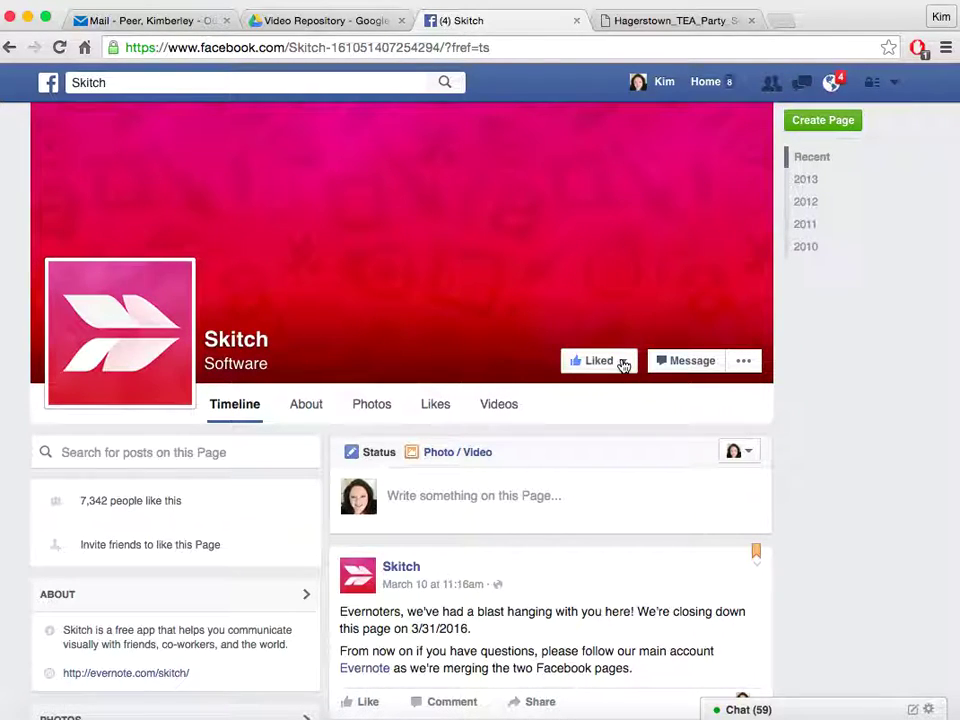
# - Scroll through the Skitch page's posts, then go back to the friend's Friends list
pyautogui.scroll(-3, 700, 530)
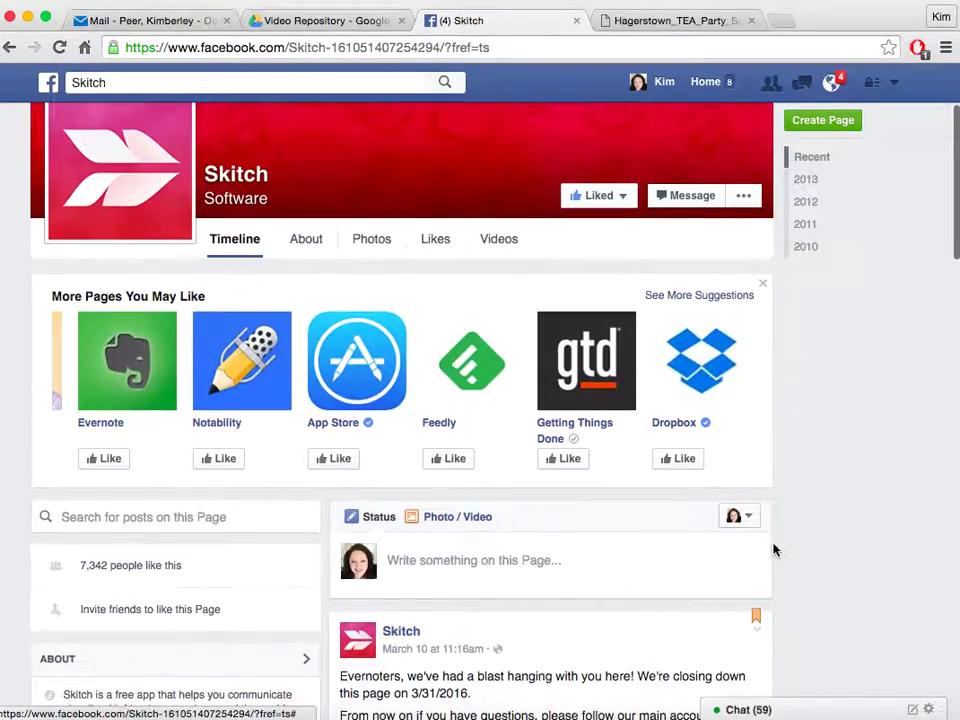
pyautogui.scroll(-10, 643, 606)
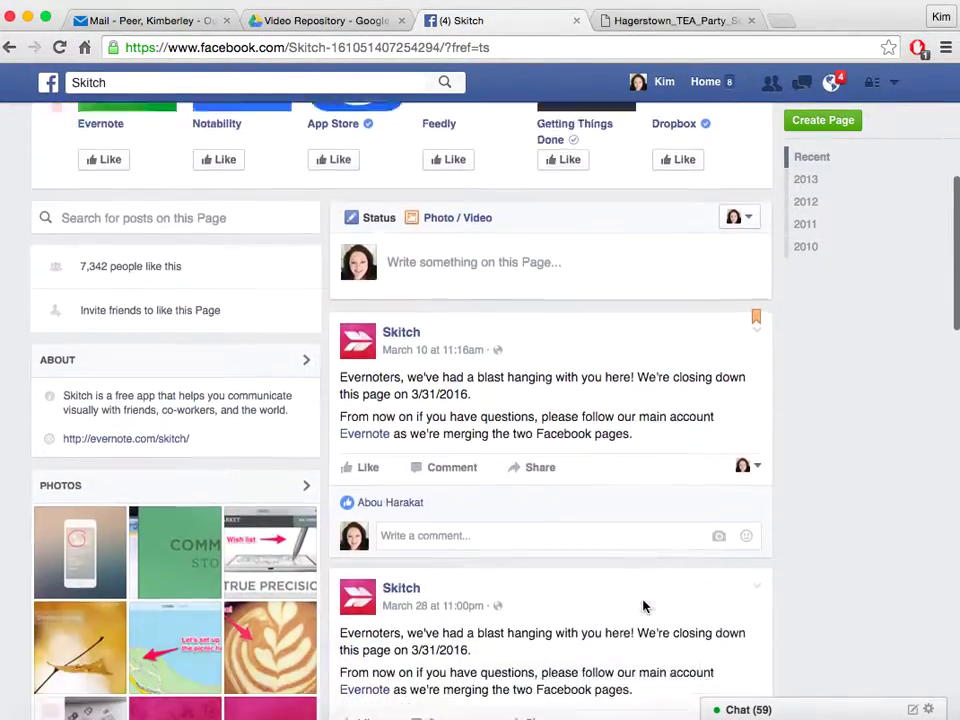
pyautogui.scroll(-10, 643, 606)
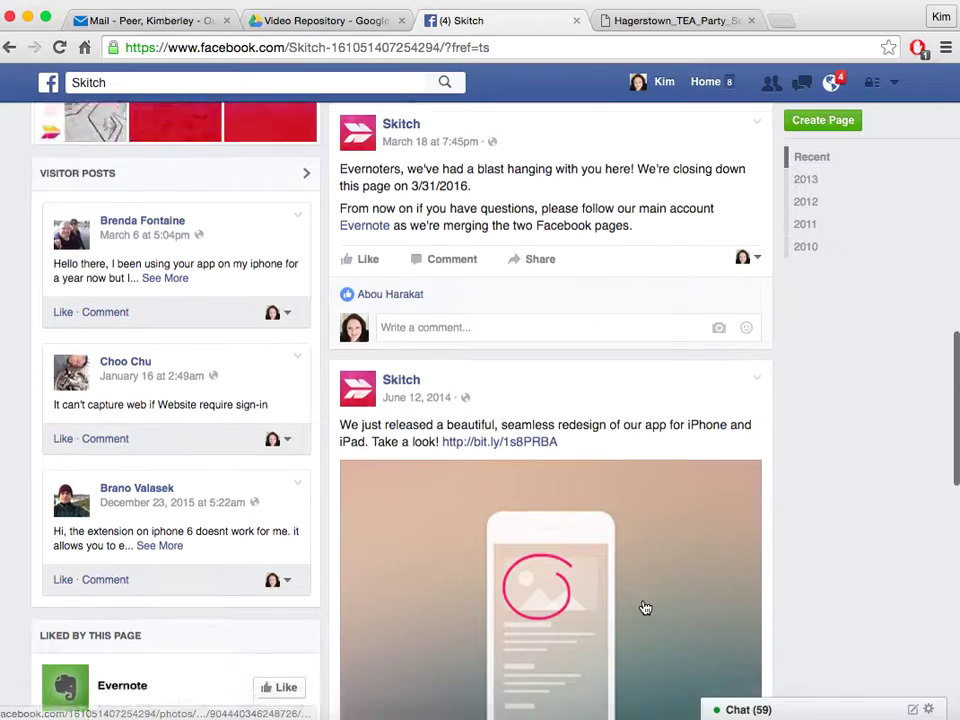
pyautogui.scroll(15, 645, 607)
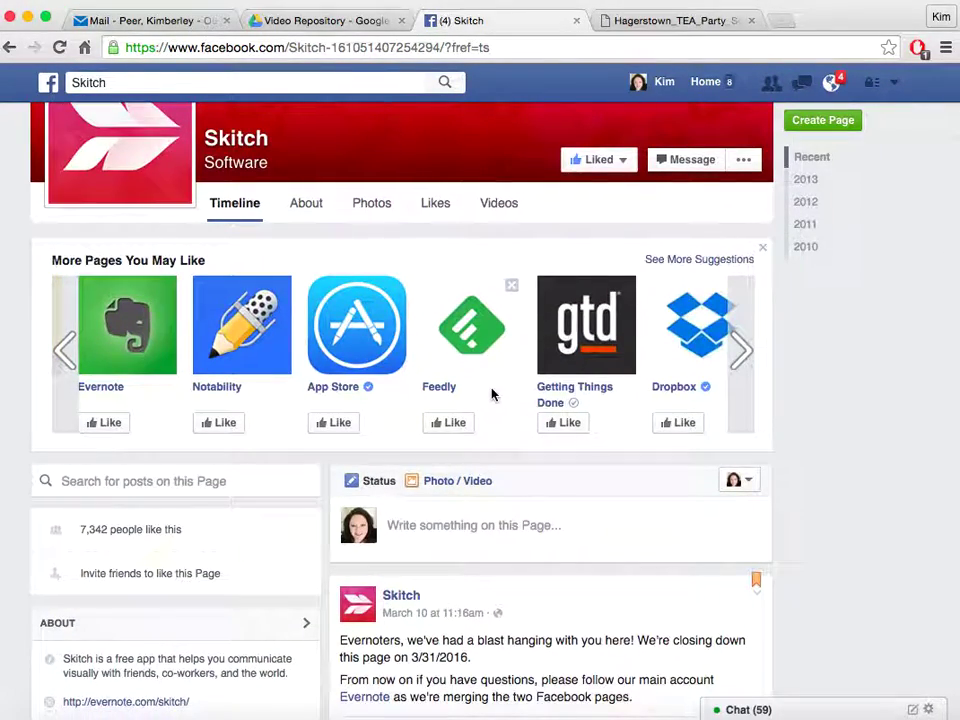
pyautogui.hscroll(-5, 493, 393)
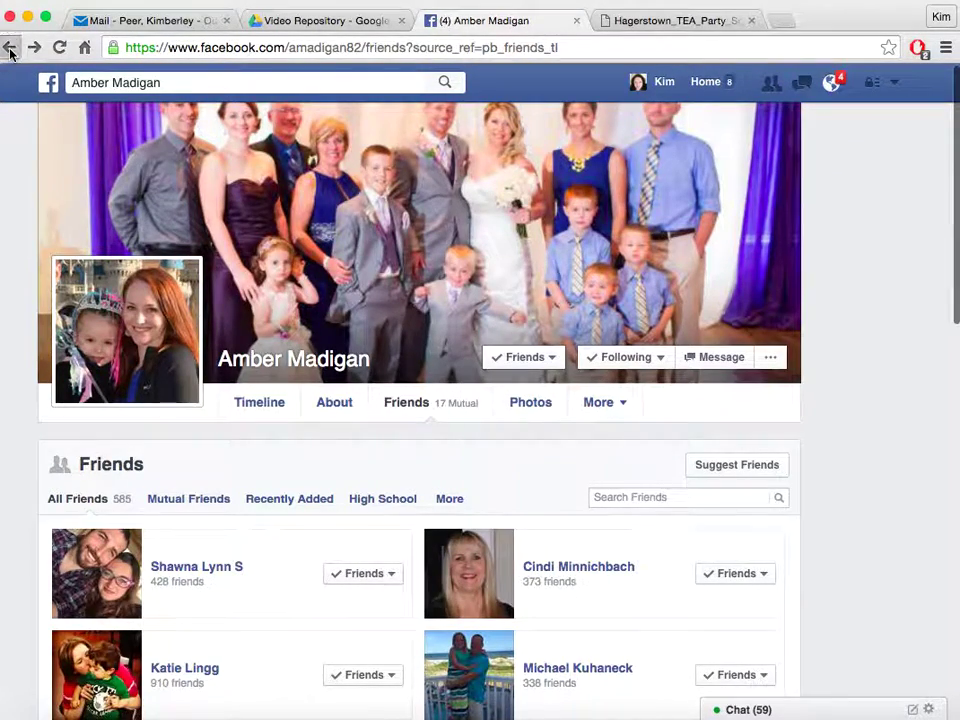
# - Go back and reopen the Skitch software page by searching 'skitch'
pyautogui.click(10, 49)
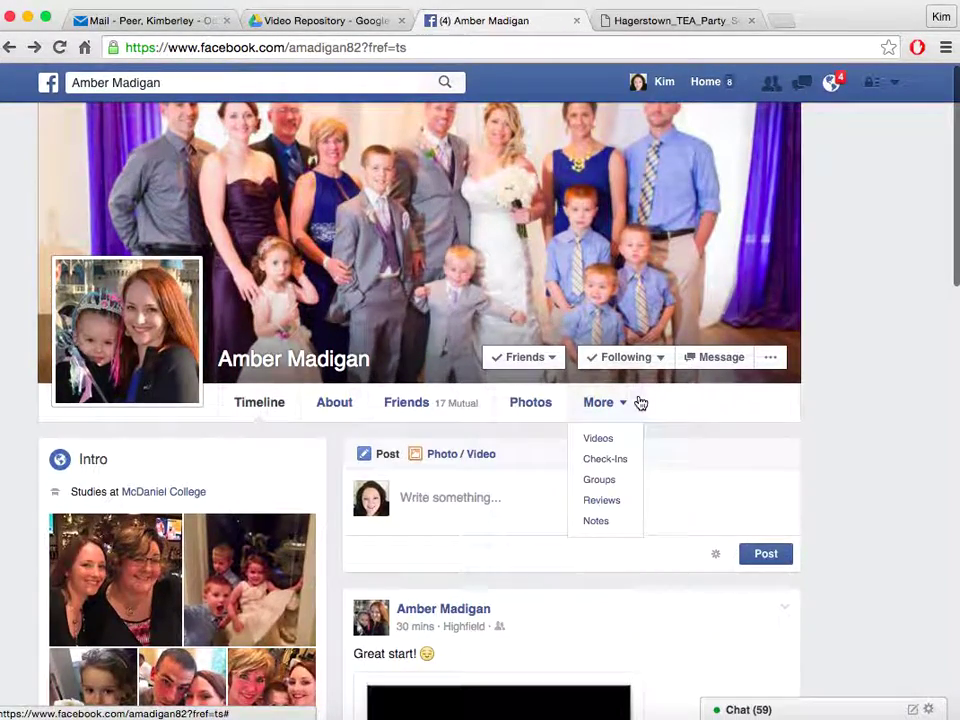
pyautogui.click(247, 83)
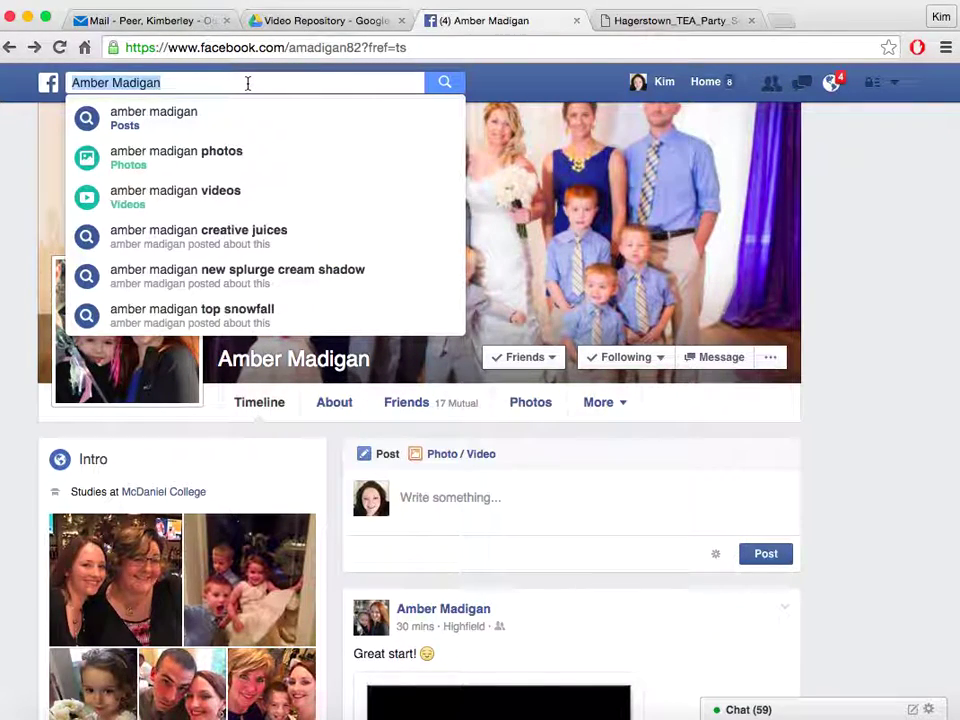
pyautogui.write('skitch')
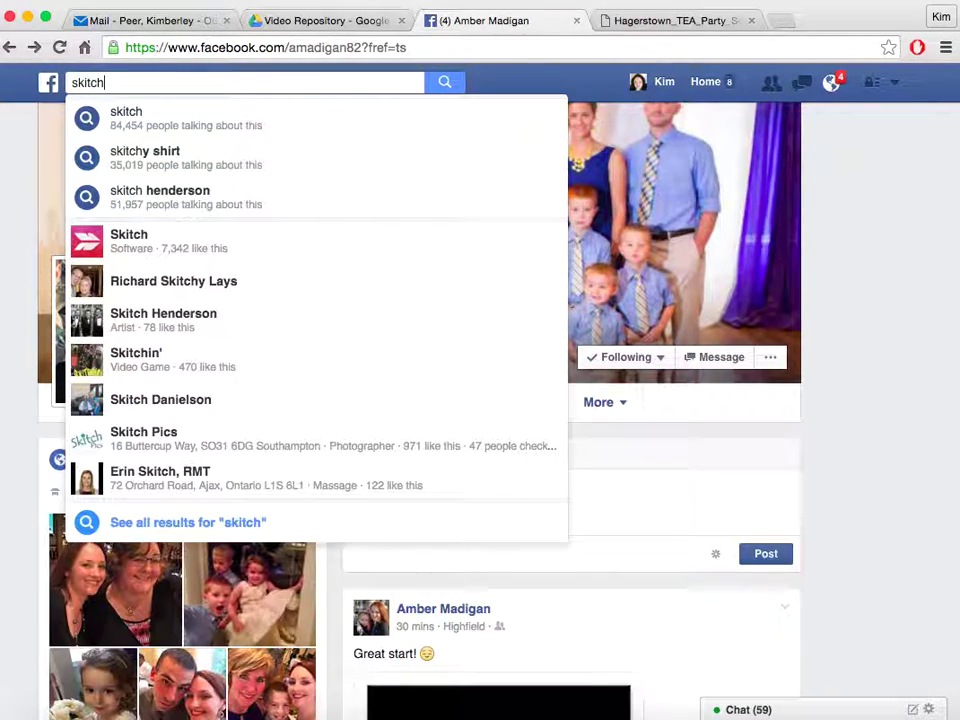
pyautogui.click(193, 237)
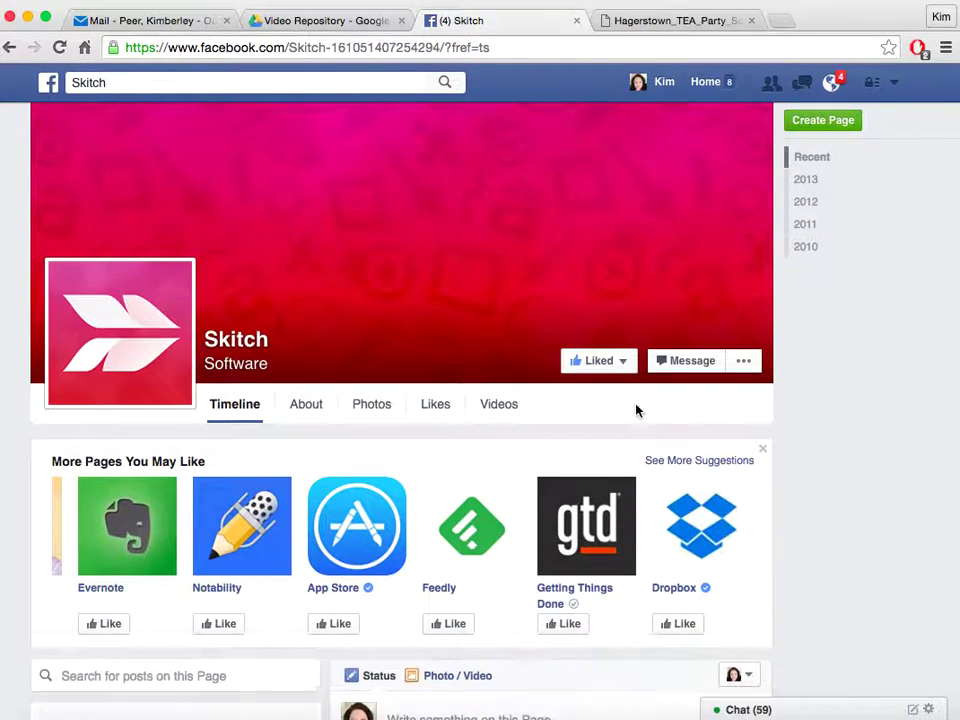
# - Page three times through the More Pages You May Like suggestions
pyautogui.click(737, 550)
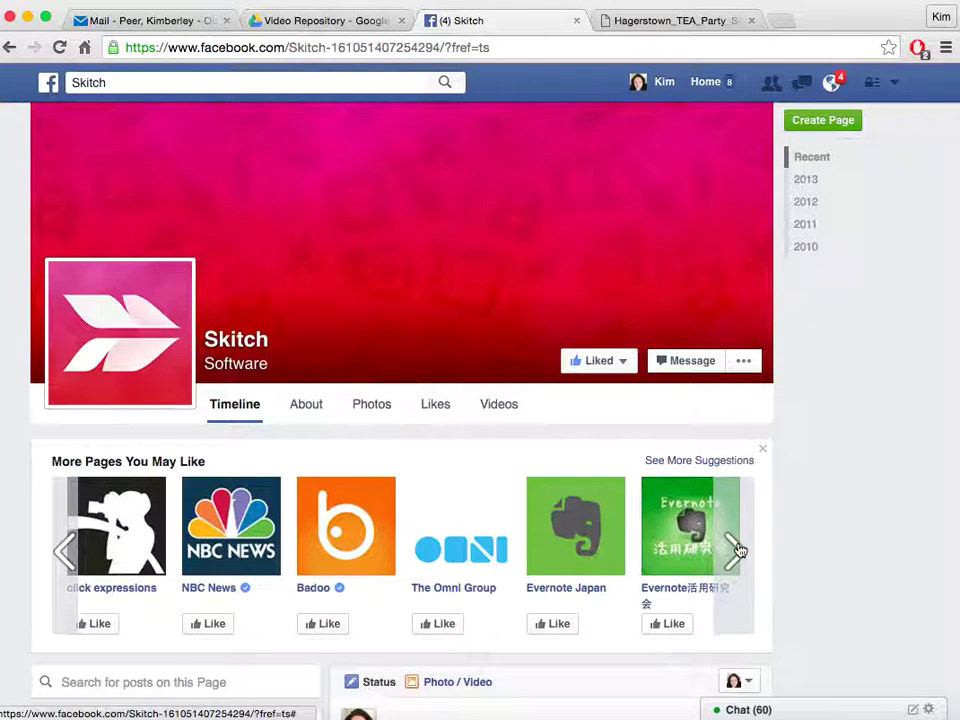
pyautogui.click(737, 550)
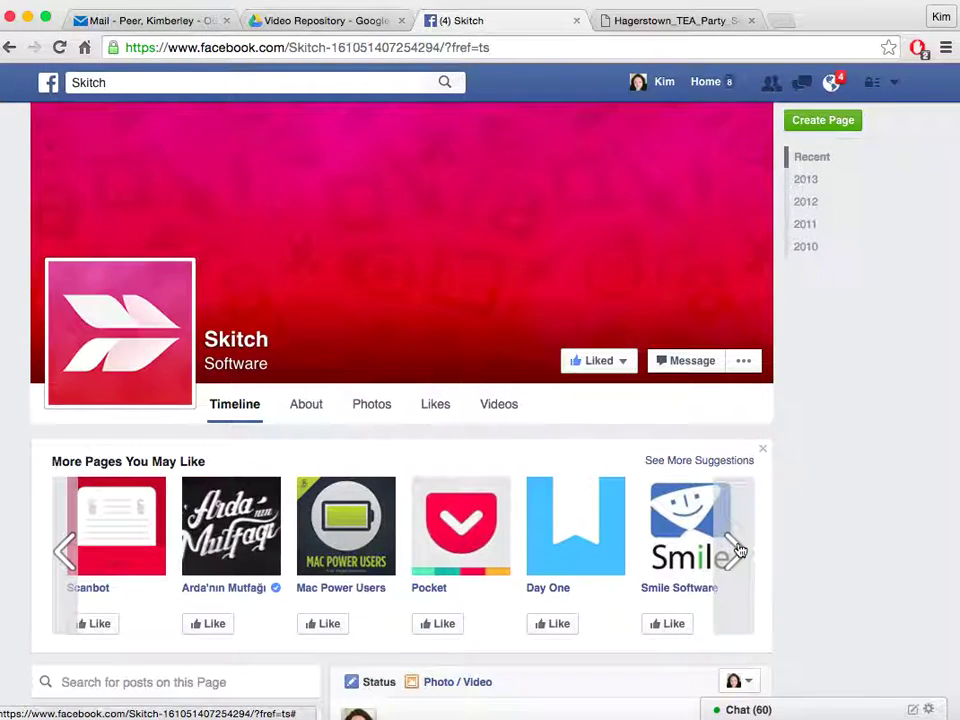
pyautogui.click(737, 550)
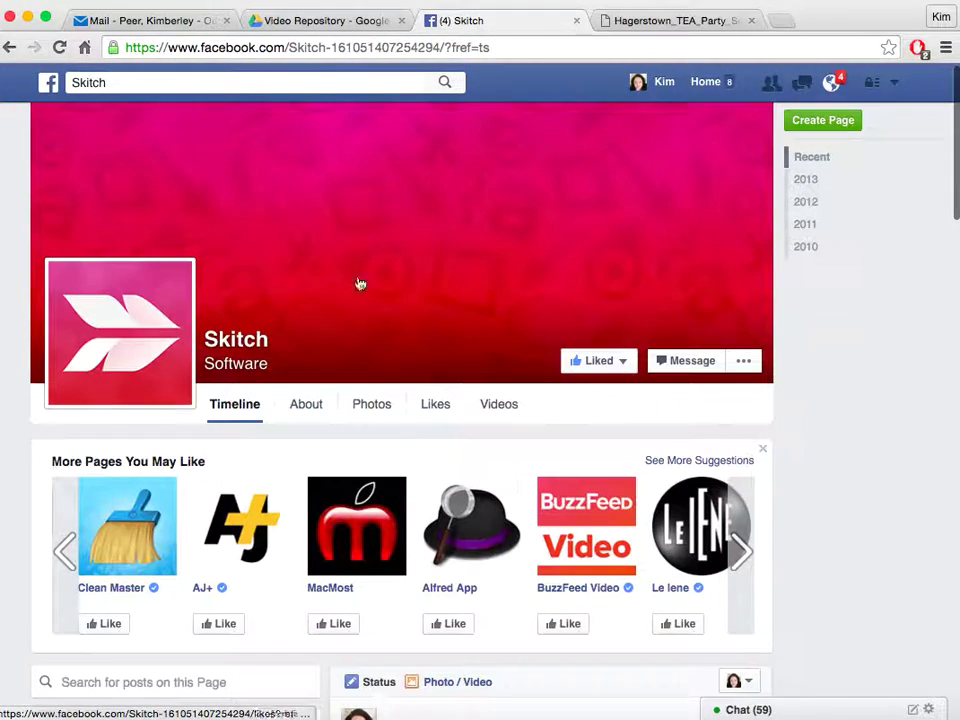
# - Search 'tech4teachers', like the Tech4teachers page, then go back to the Skitch page
pyautogui.click(143, 81)
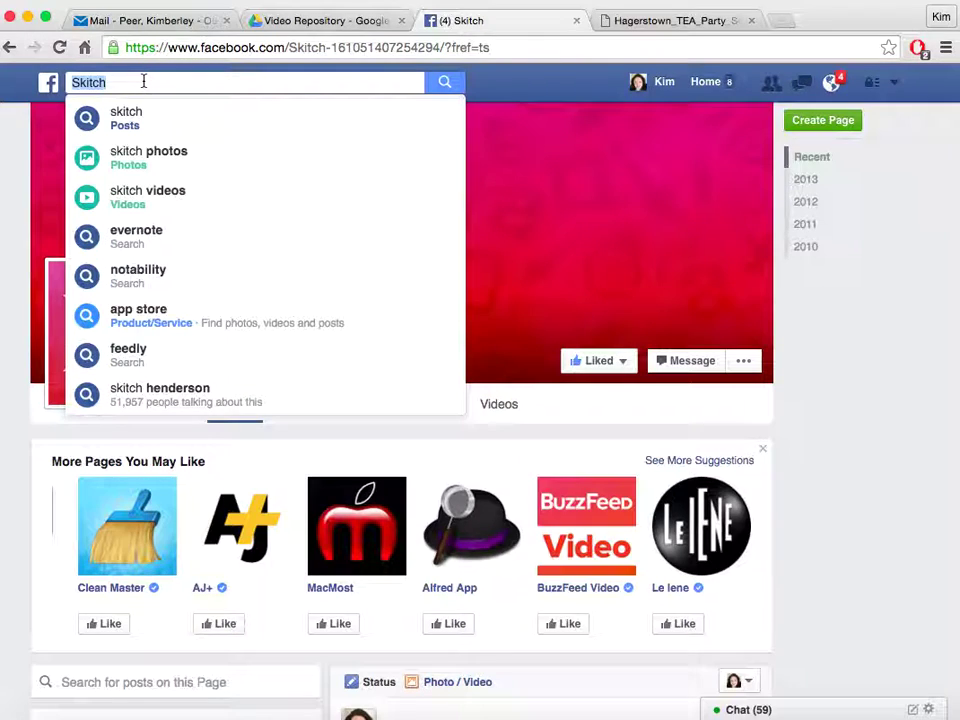
pyautogui.write('tech')
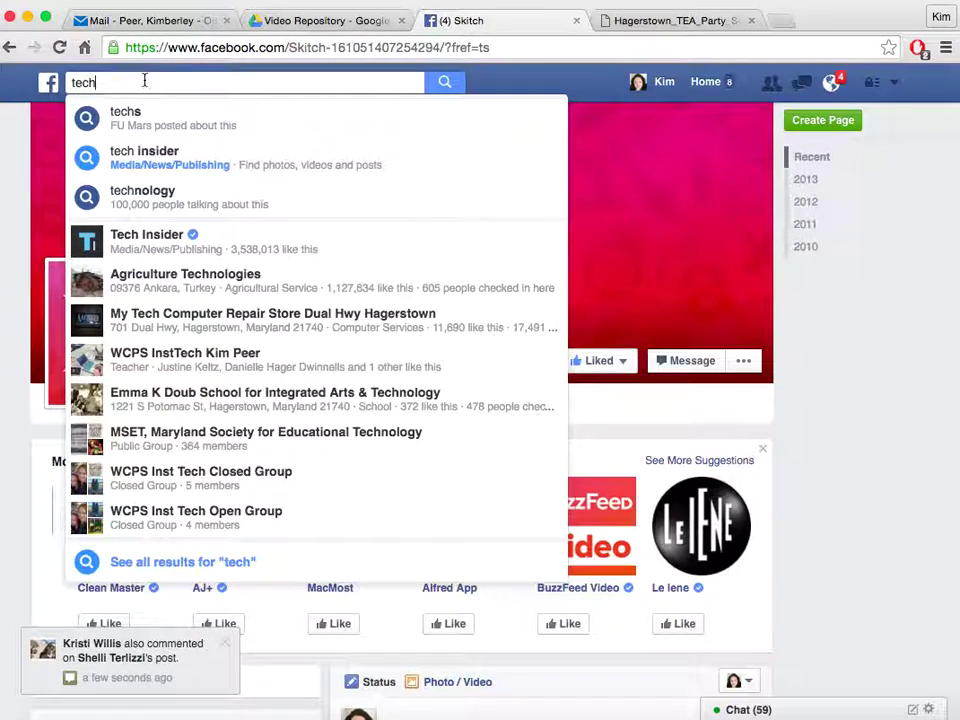
pyautogui.write('4t')
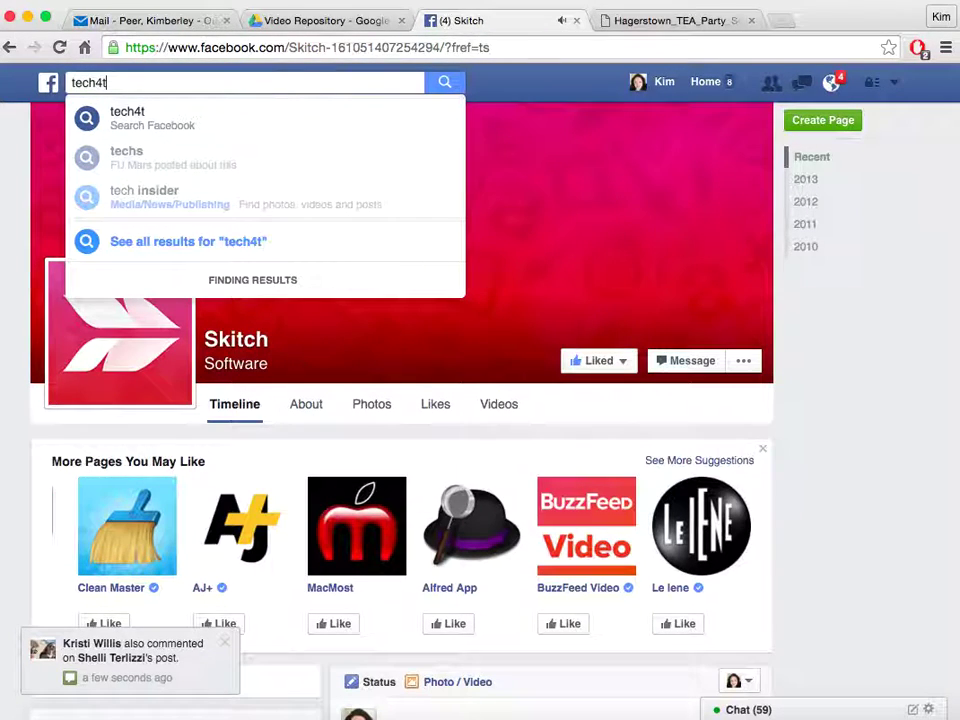
pyautogui.write('eachers')
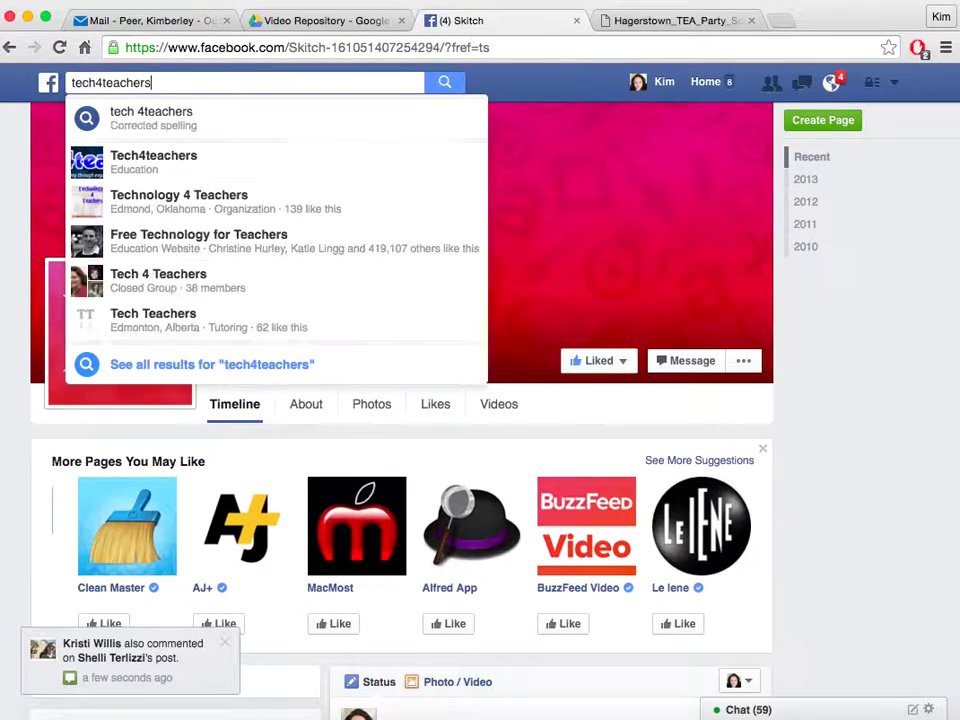
pyautogui.click(138, 165)
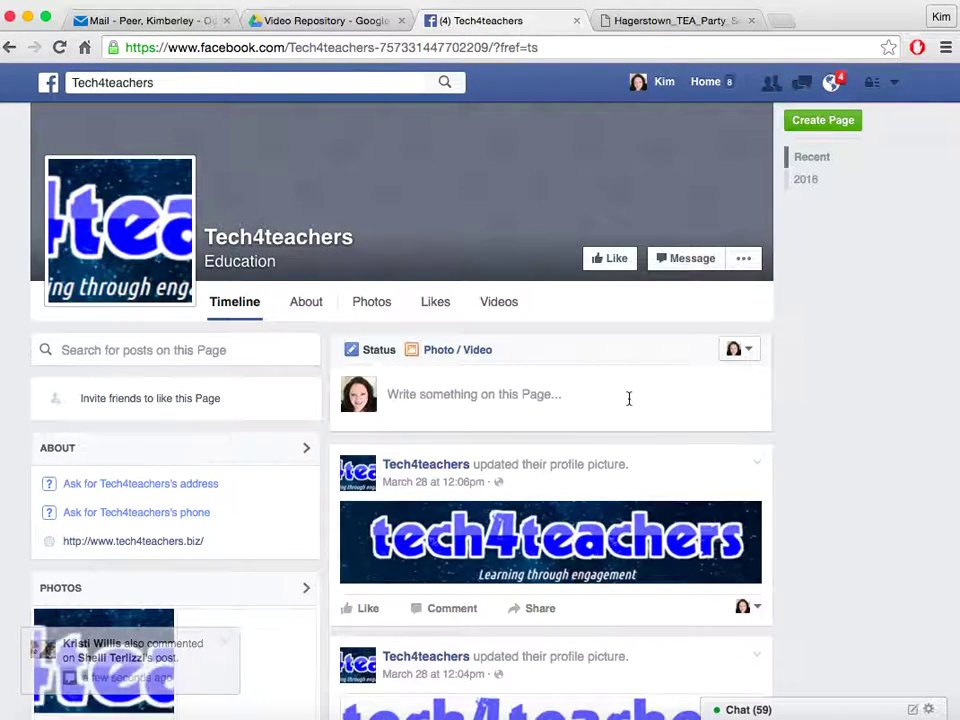
pyautogui.click(613, 260)
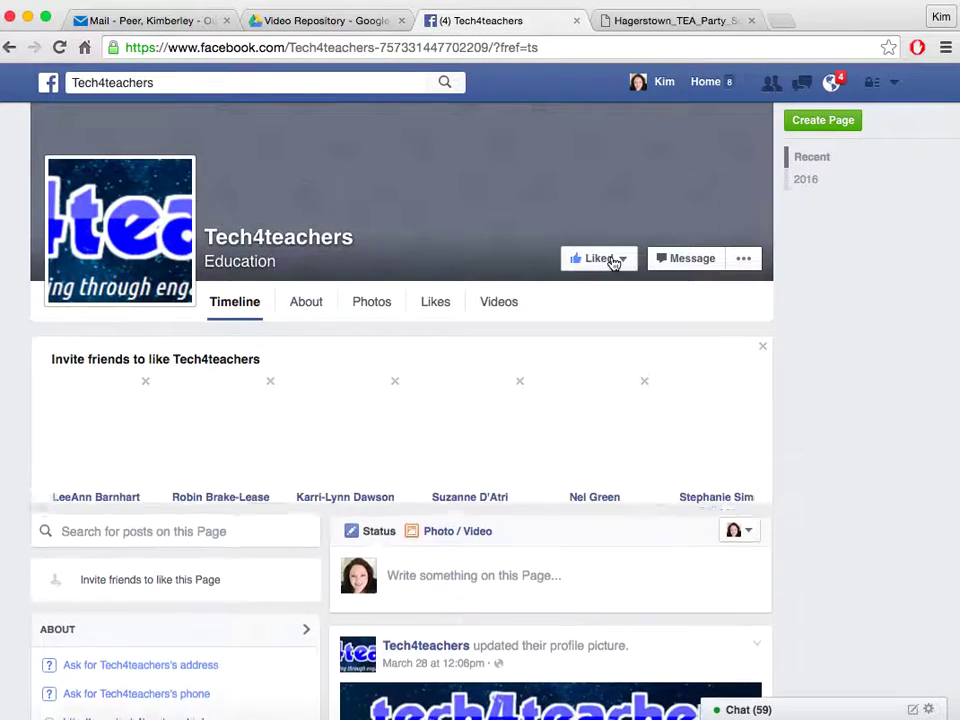
pyautogui.moveTo(707, 503)
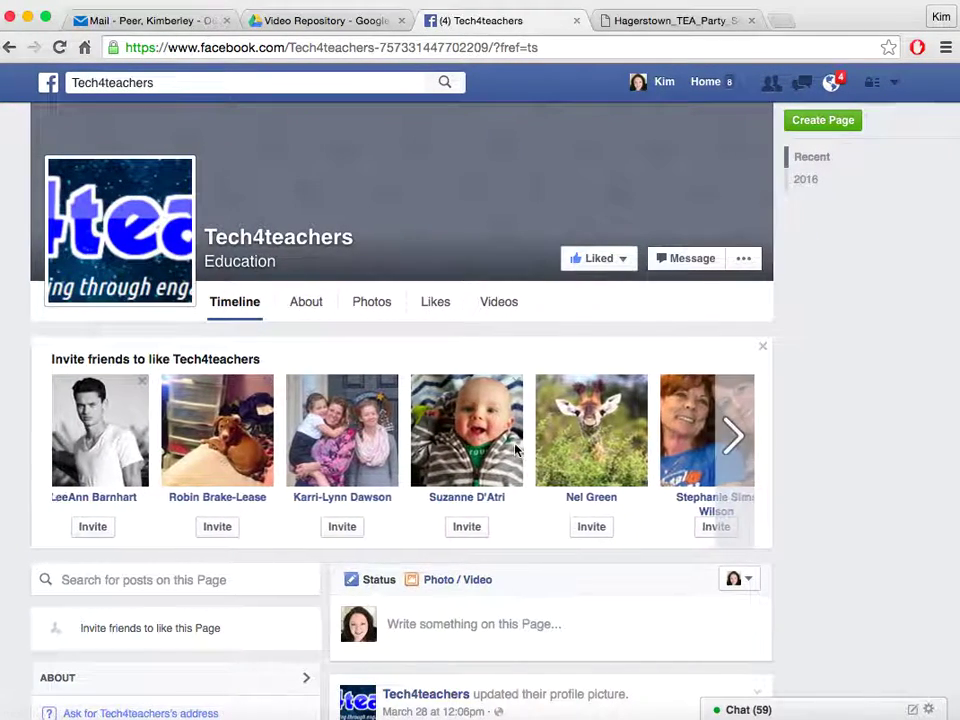
pyautogui.hscroll(-5, 515, 450)
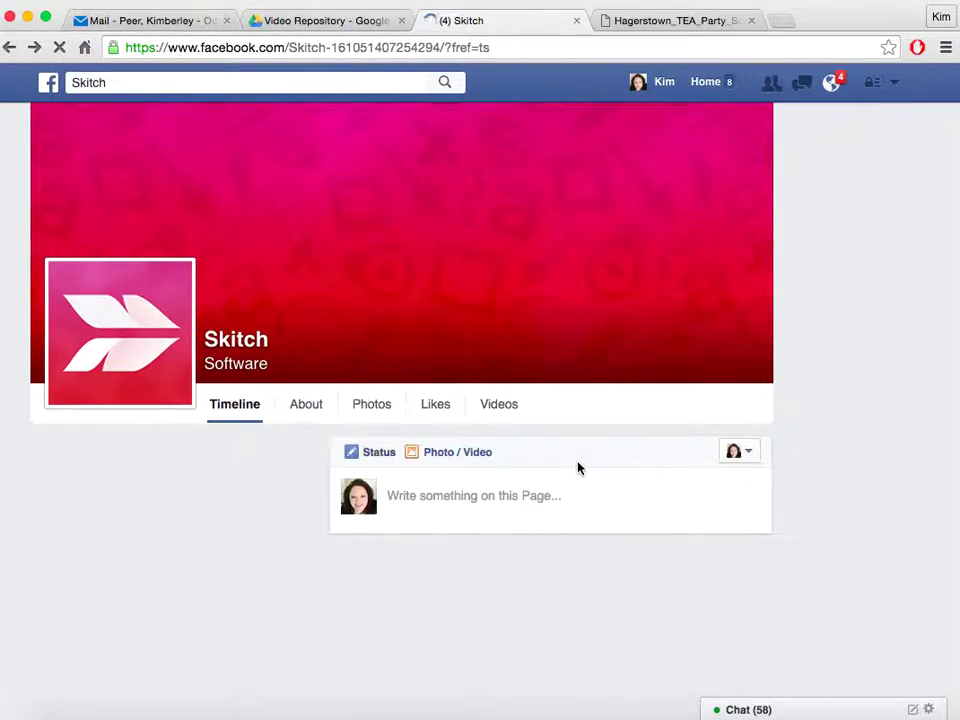
# - Return to the Tech4teachers page and scroll through its March 28 profile-picture posts
pyautogui.hscroll(5, 578, 467)
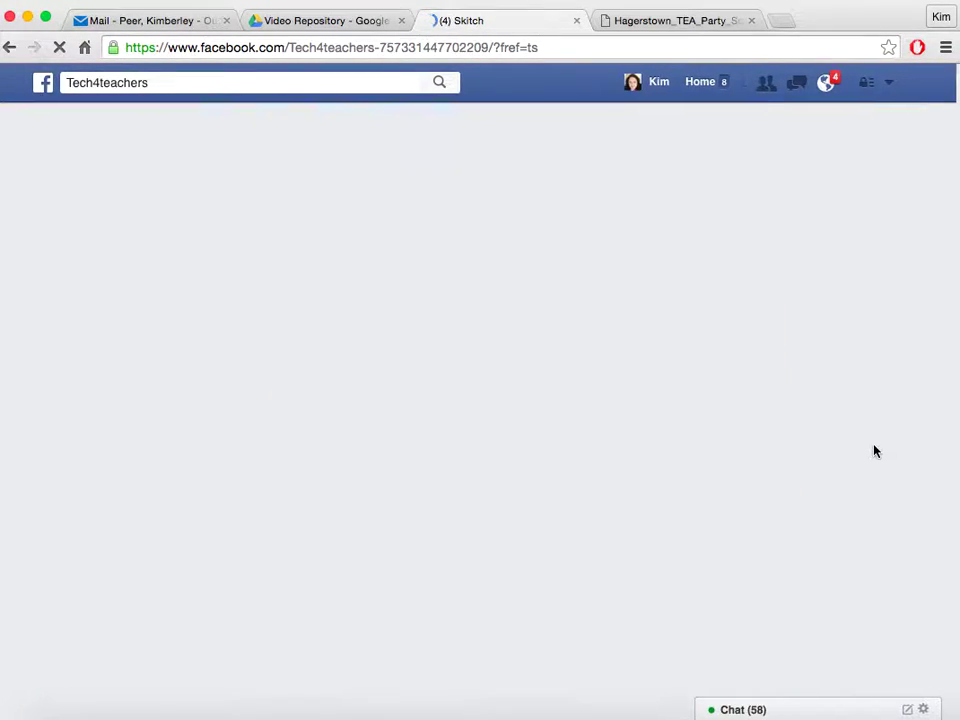
pyautogui.scroll(-10, 642, 495)
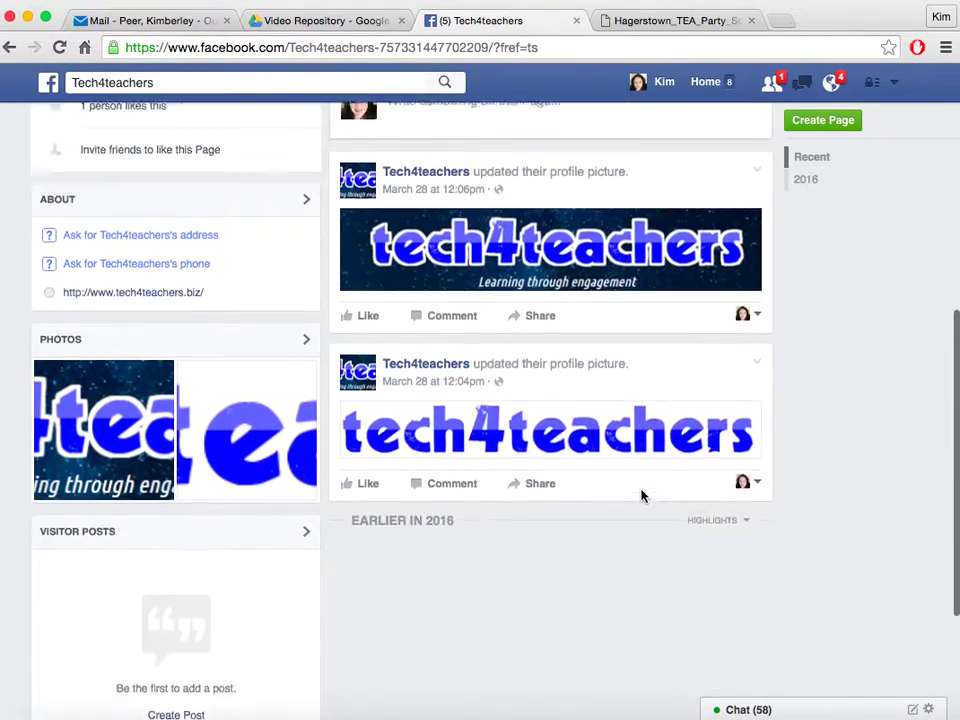
pyautogui.scroll(5, 642, 495)
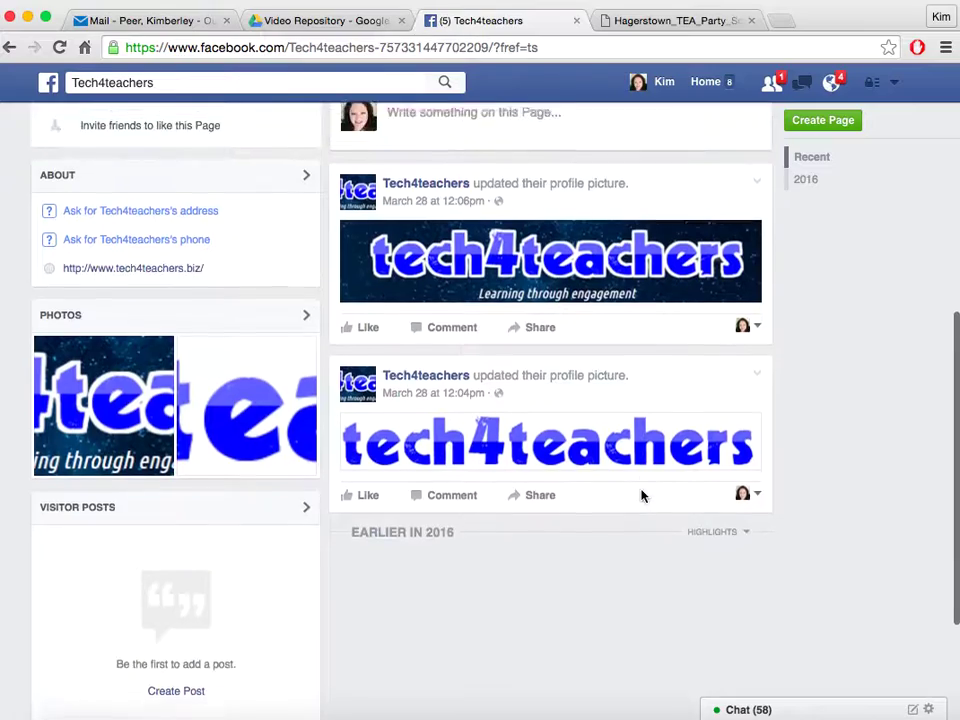
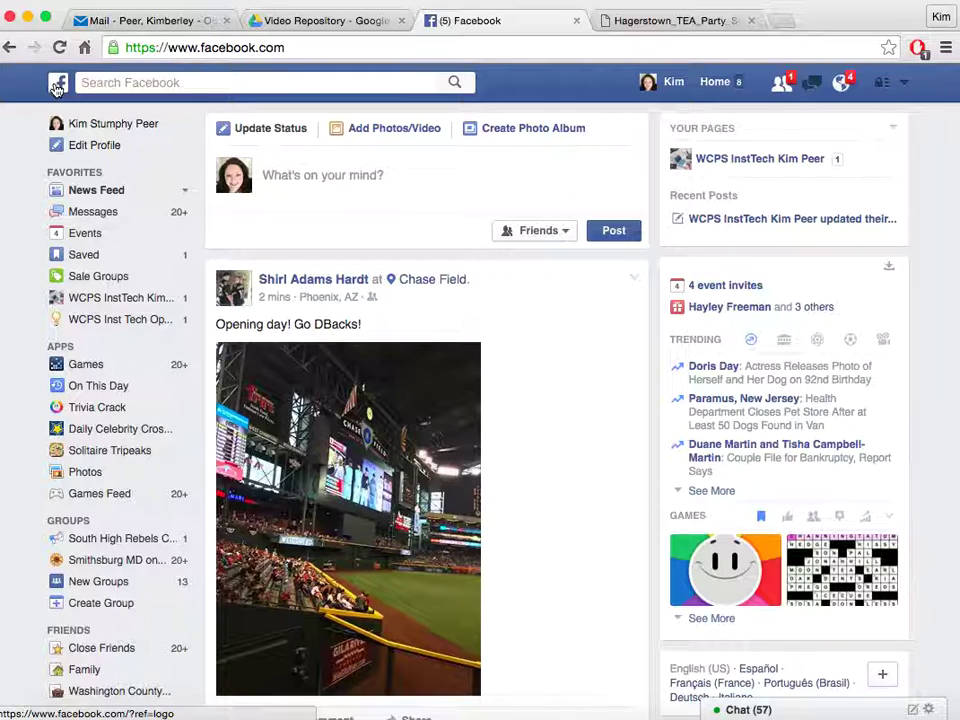
# - Go to your profile and open its Friends list
pyautogui.click(108, 132)
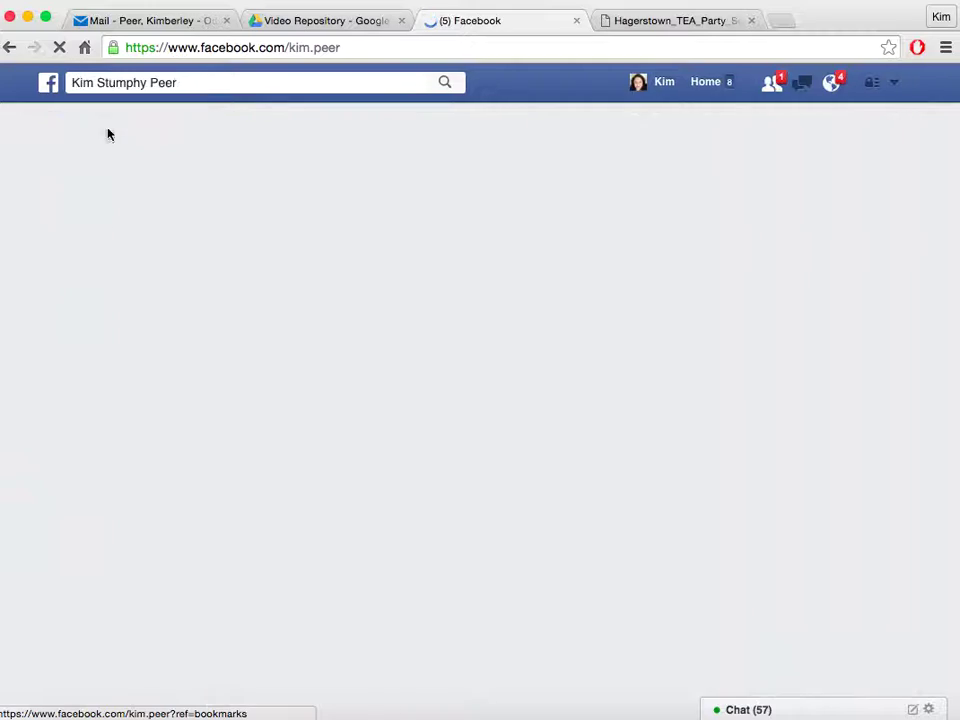
pyautogui.scroll(3, 494, 201)
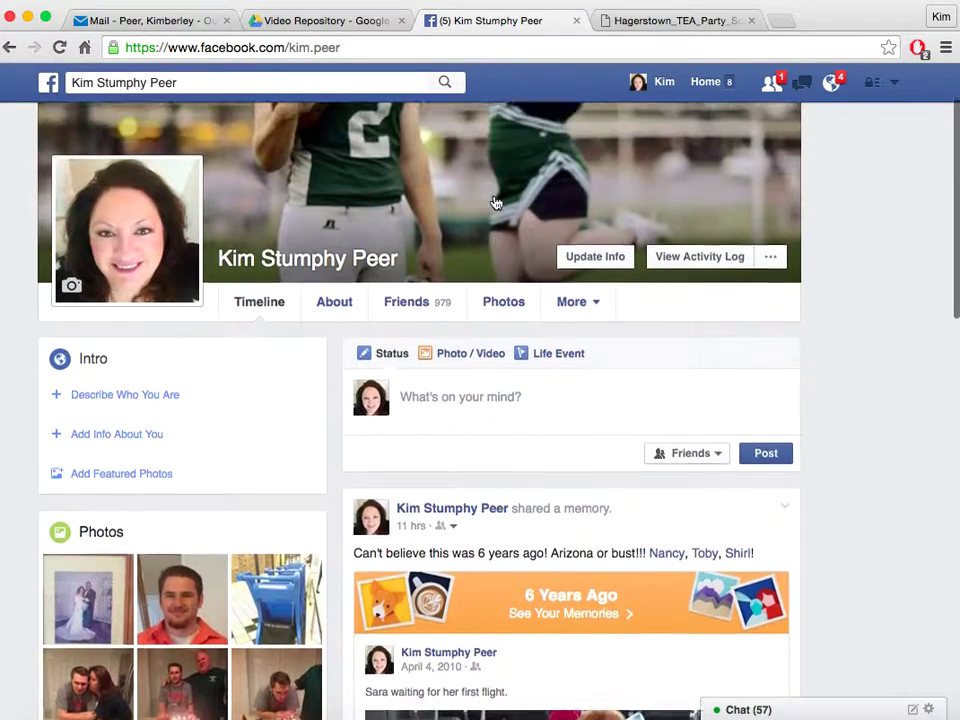
pyautogui.click(409, 367)
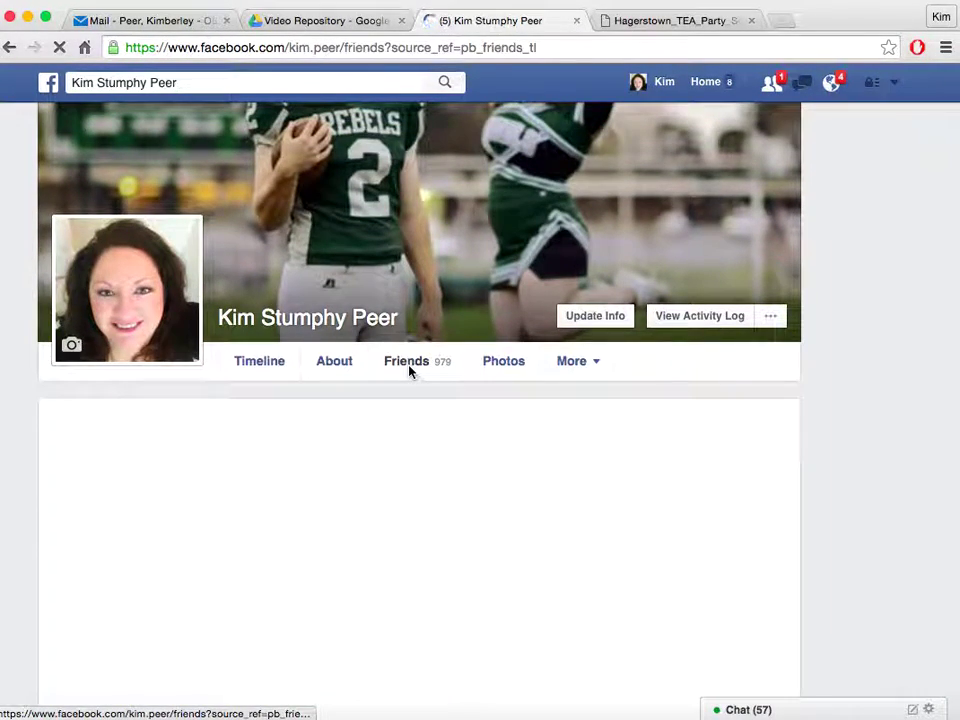
# - Scroll down through the list of 979 friends
pyautogui.scroll(-3, 409, 371)
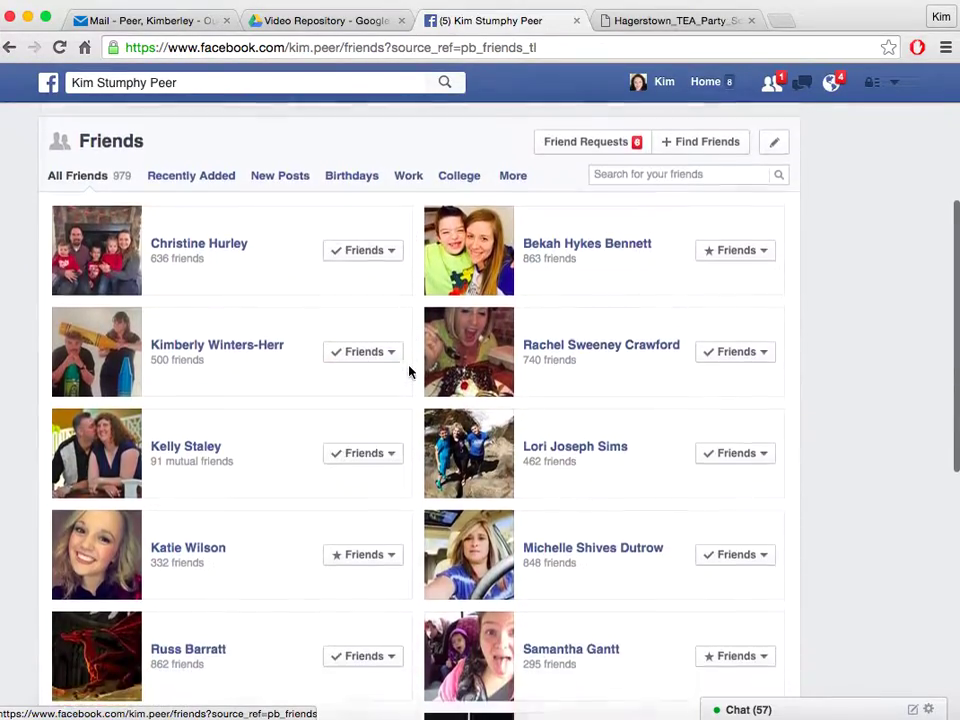
pyautogui.scroll(-10, 409, 372)
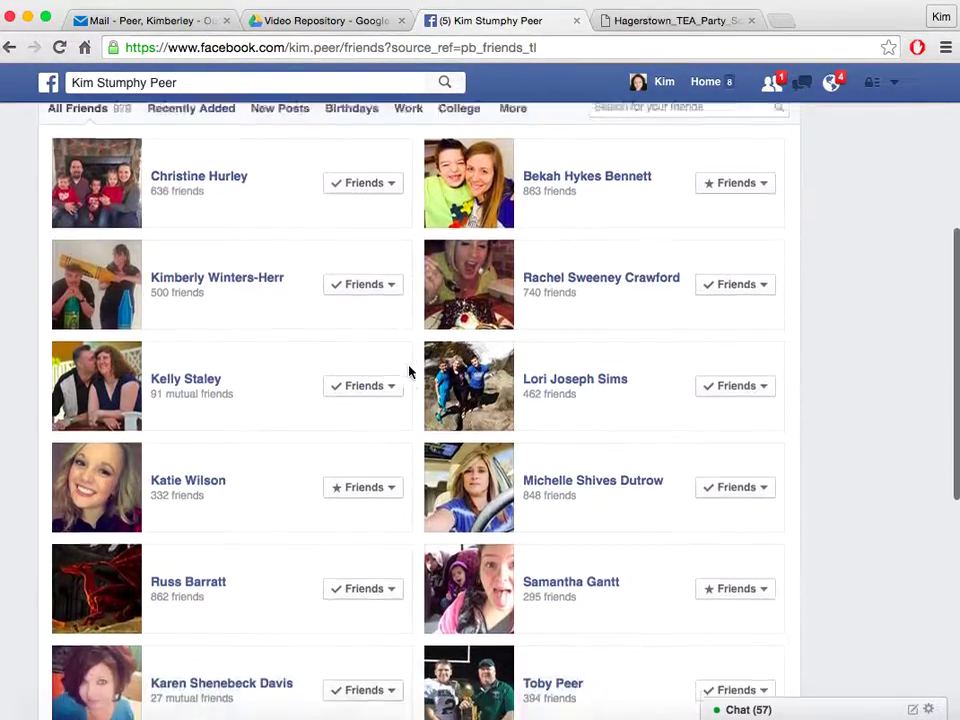
pyautogui.scroll(-9, 409, 372)
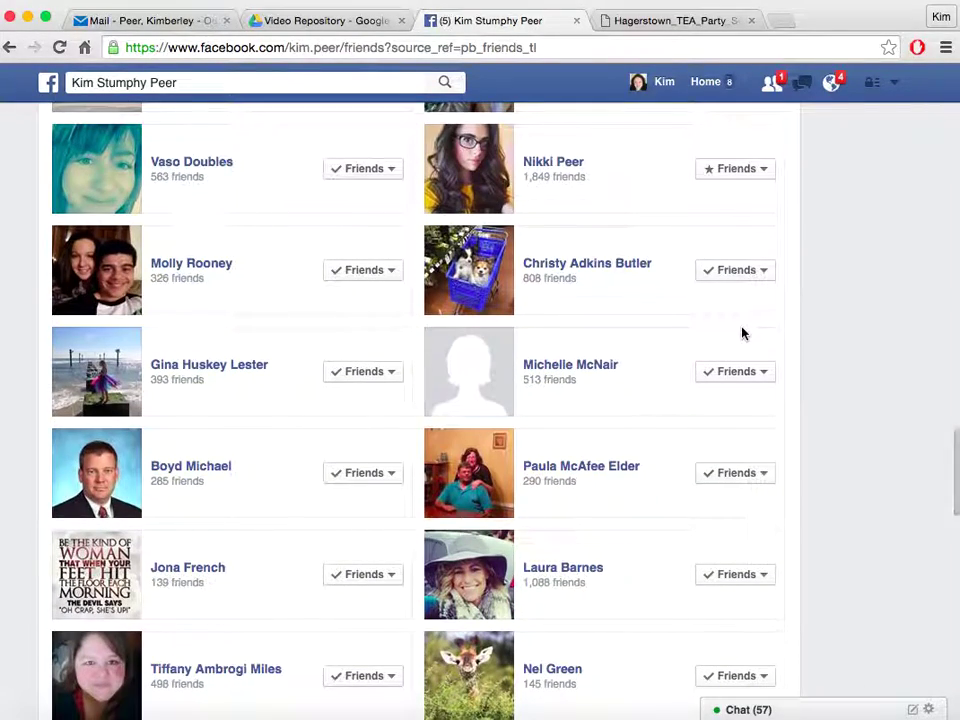
pyautogui.scroll(-1, 742, 333)
pyautogui.scroll(-2, 742, 333)
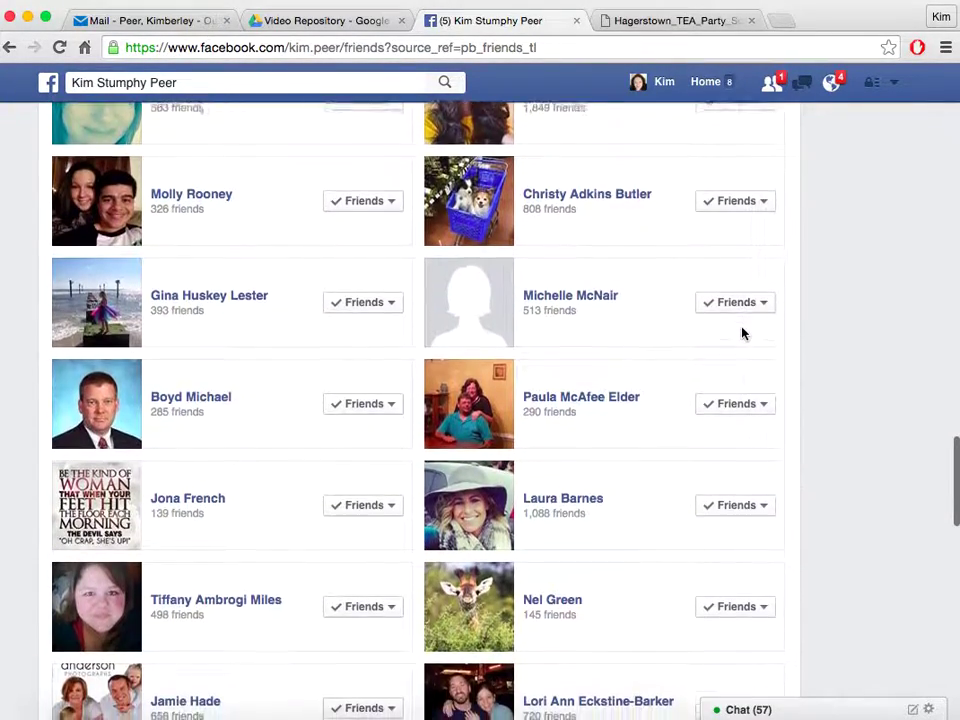
pyautogui.scroll(-1, 742, 333)
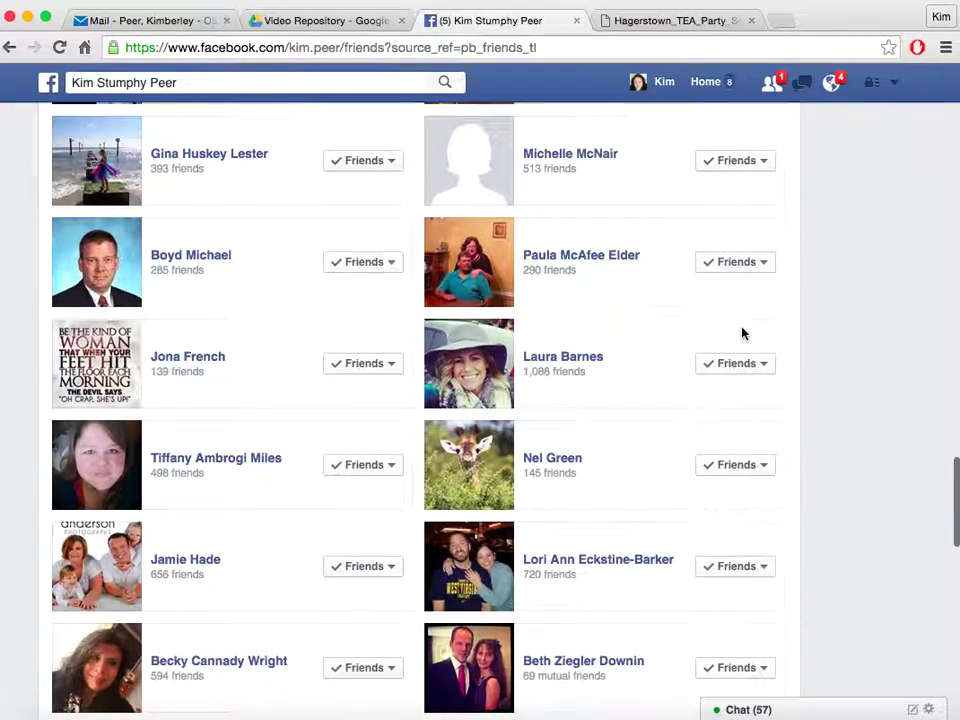
pyautogui.scroll(-5, 643, 499)
pyautogui.scroll(-5, 643, 499)
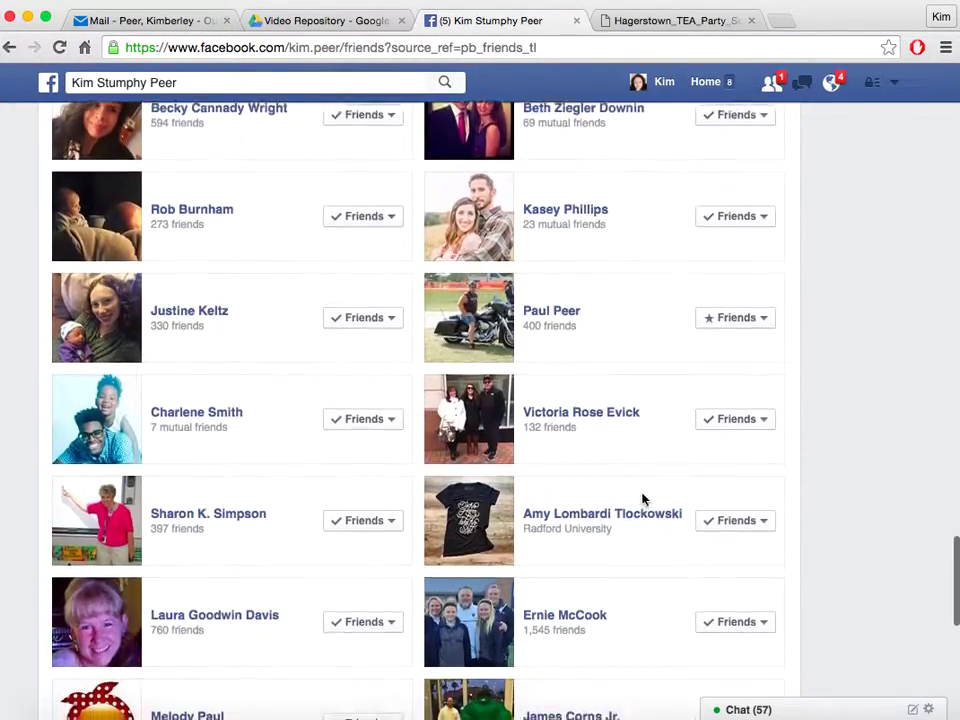
pyautogui.scroll(-3, 643, 499)
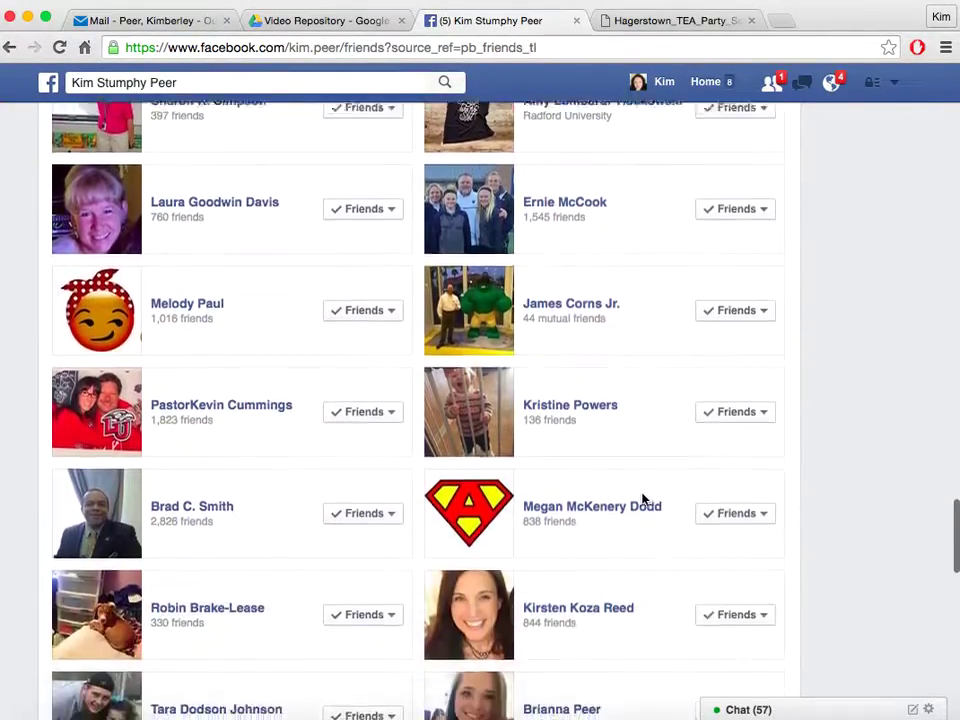
pyautogui.scroll(-3, 643, 499)
pyautogui.scroll(-1, 643, 499)
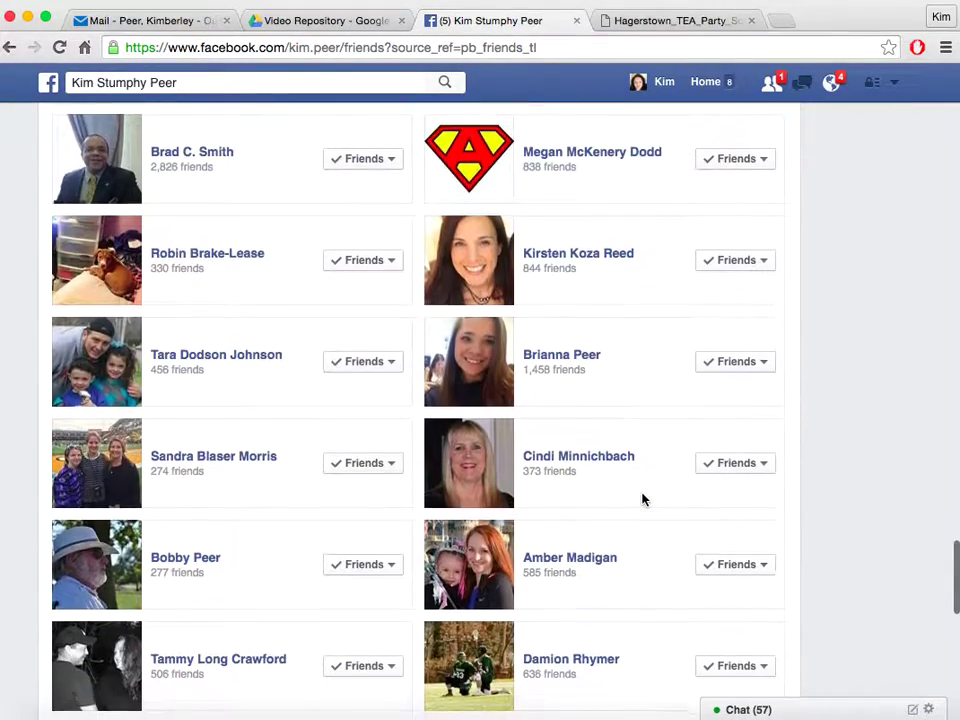
pyautogui.scroll(-2, 643, 499)
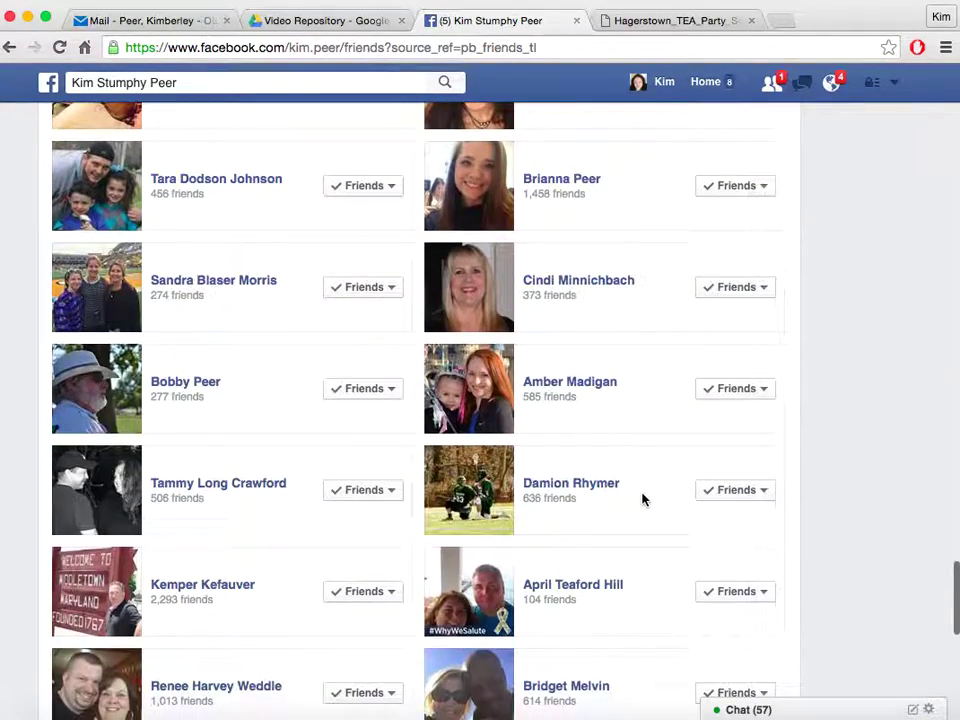
pyautogui.scroll(-1, 643, 499)
pyautogui.scroll(-1, 643, 499)
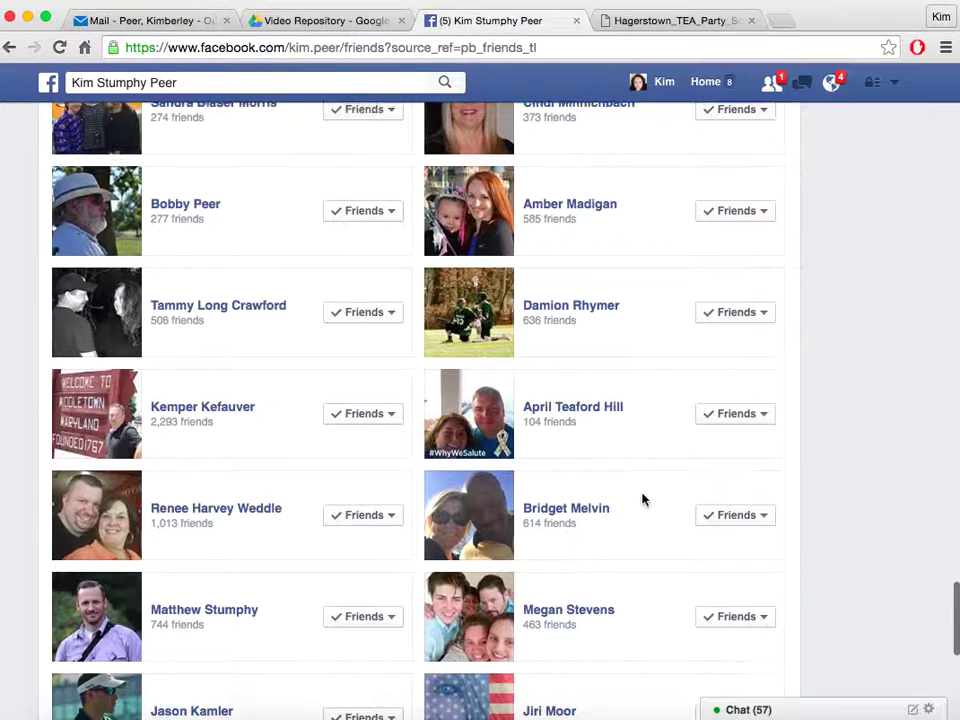
# - Reveal a friend's Unfriend option, then return to the home News Feed
pyautogui.moveTo(763, 516)
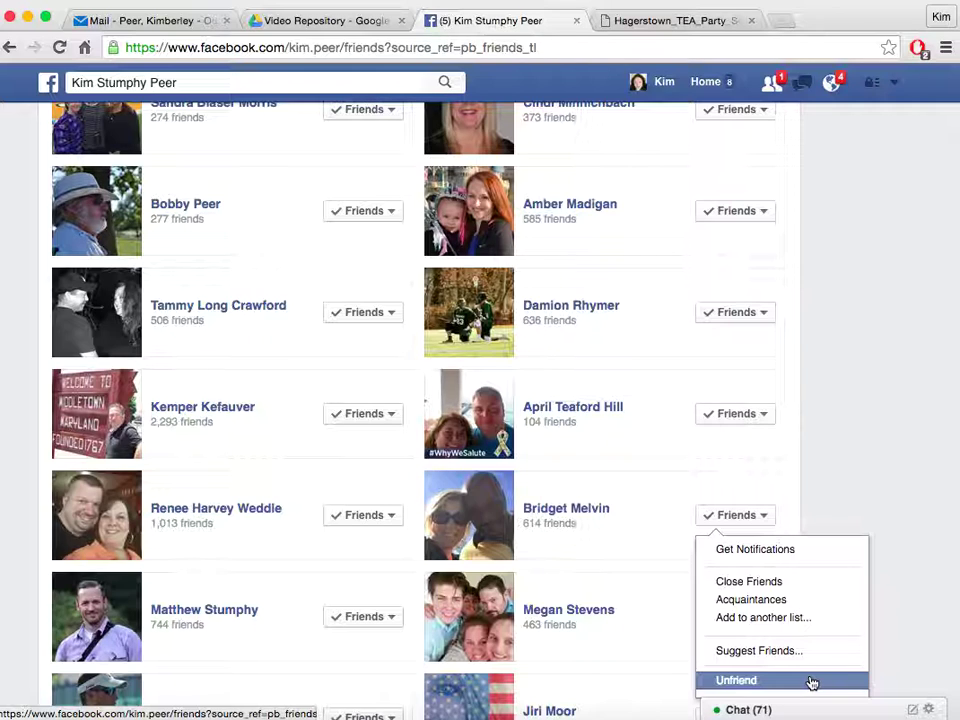
pyautogui.scroll(-10, 889, 257)
pyautogui.scroll(10, 889, 257)
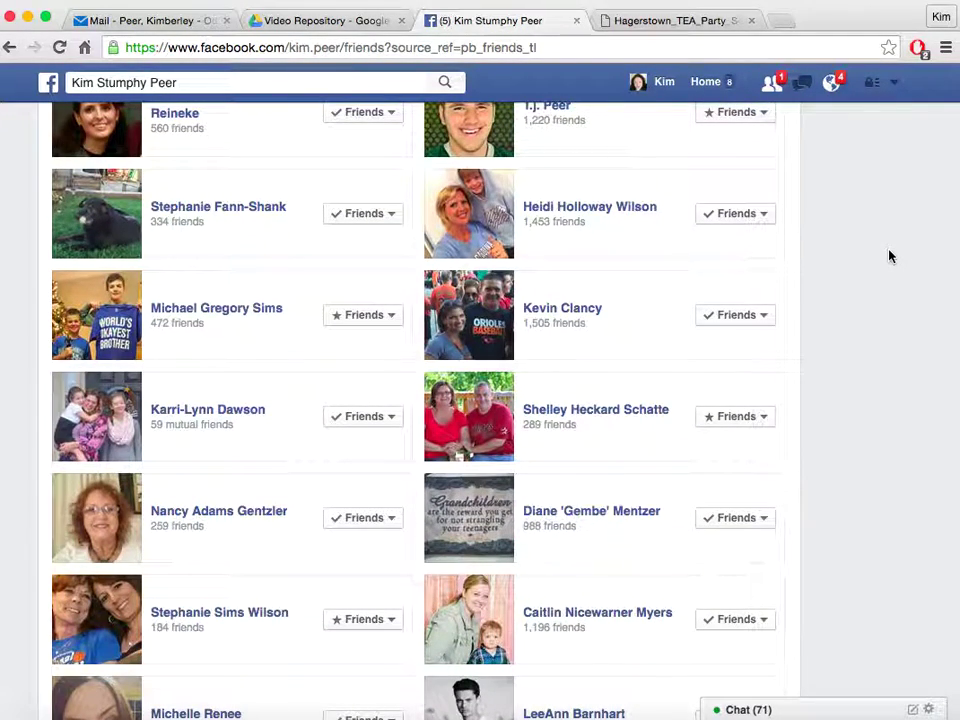
pyautogui.click(53, 84)
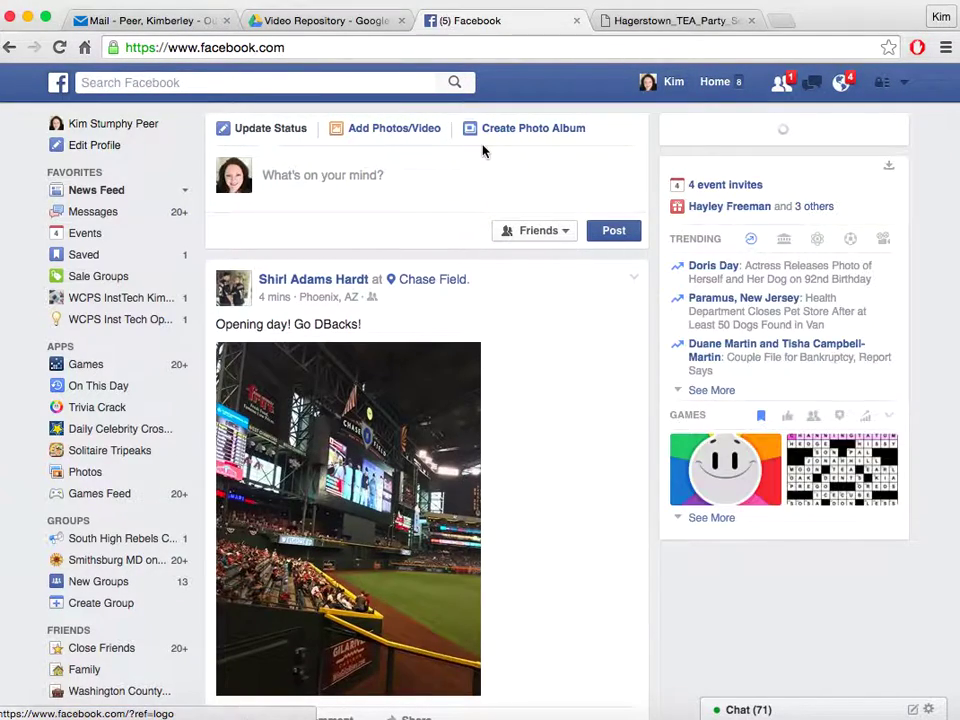
# - Scroll the News Feed down to the shared Martinsburg Home For Sale post
pyautogui.scroll(-5, 549, 416)
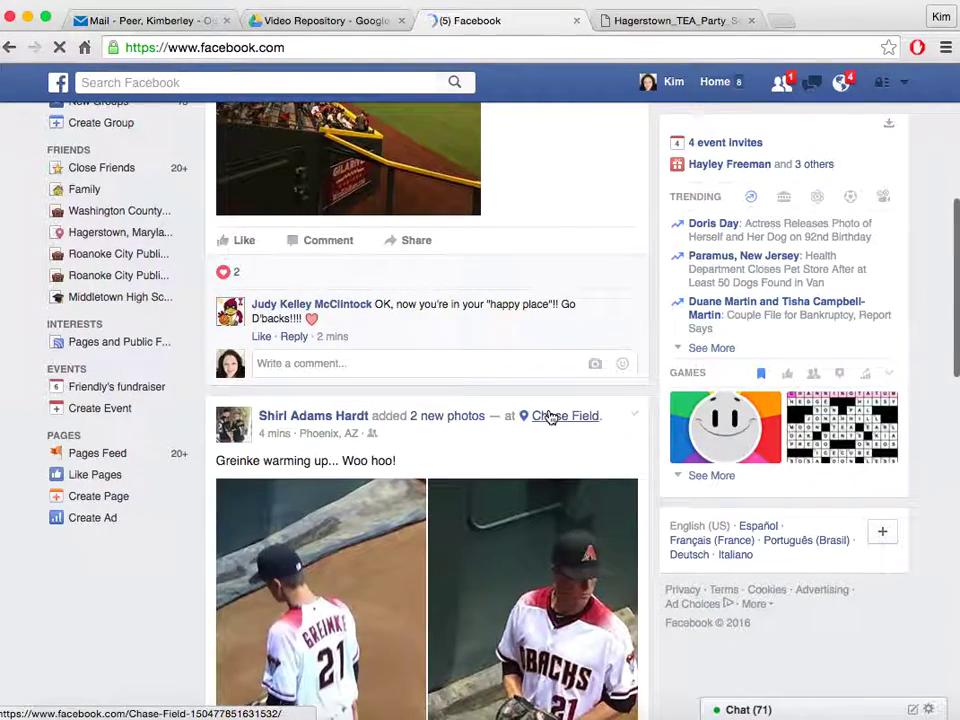
pyautogui.scroll(-4, 549, 416)
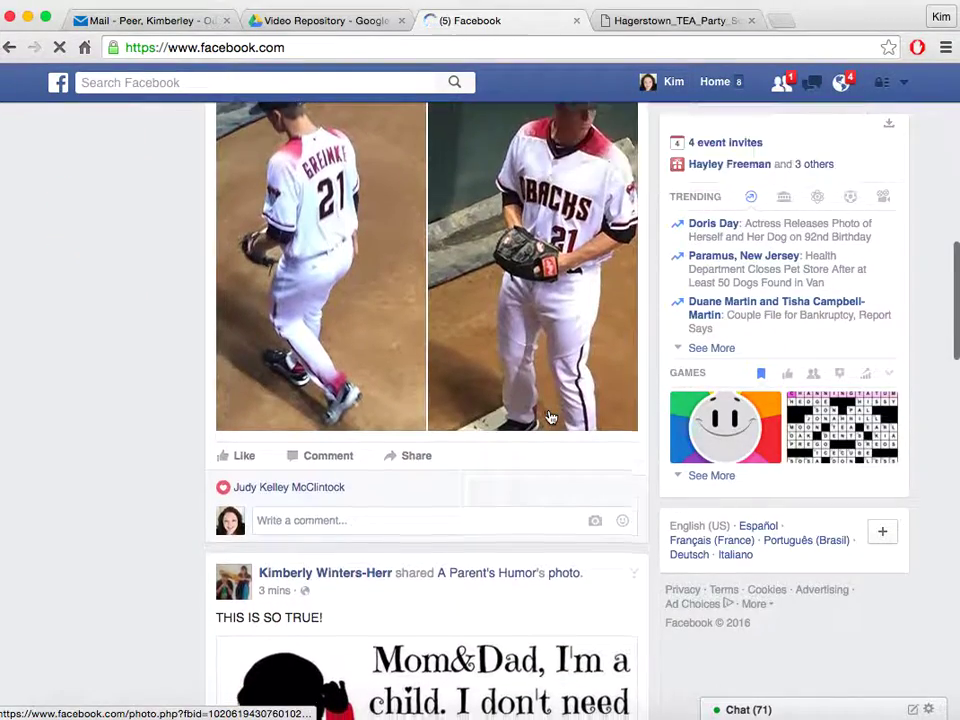
pyautogui.scroll(-3, 549, 416)
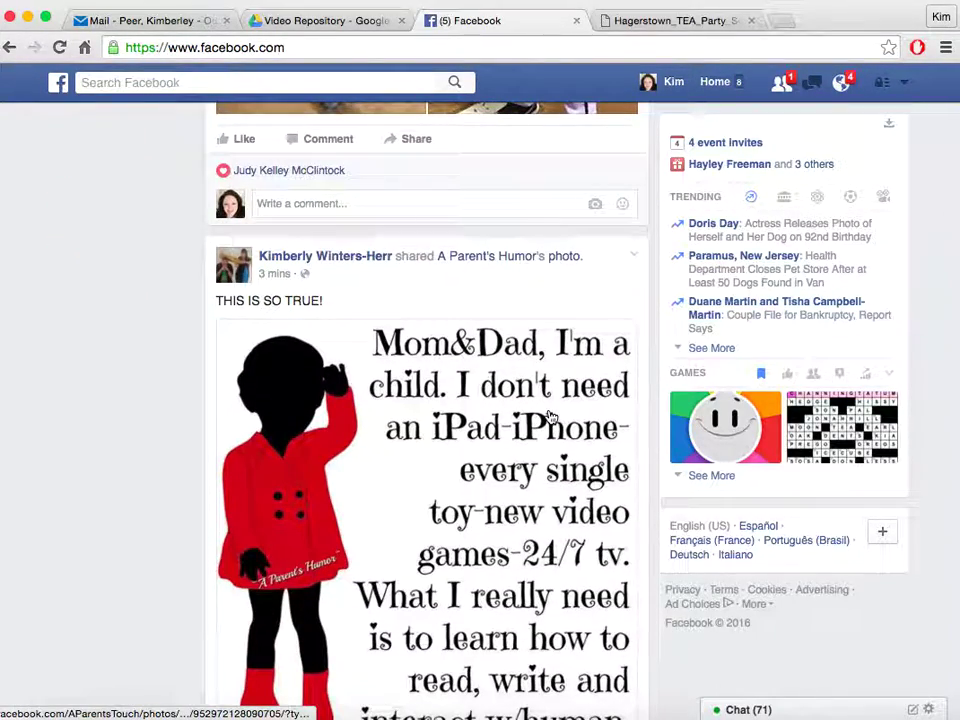
pyautogui.scroll(-5, 549, 416)
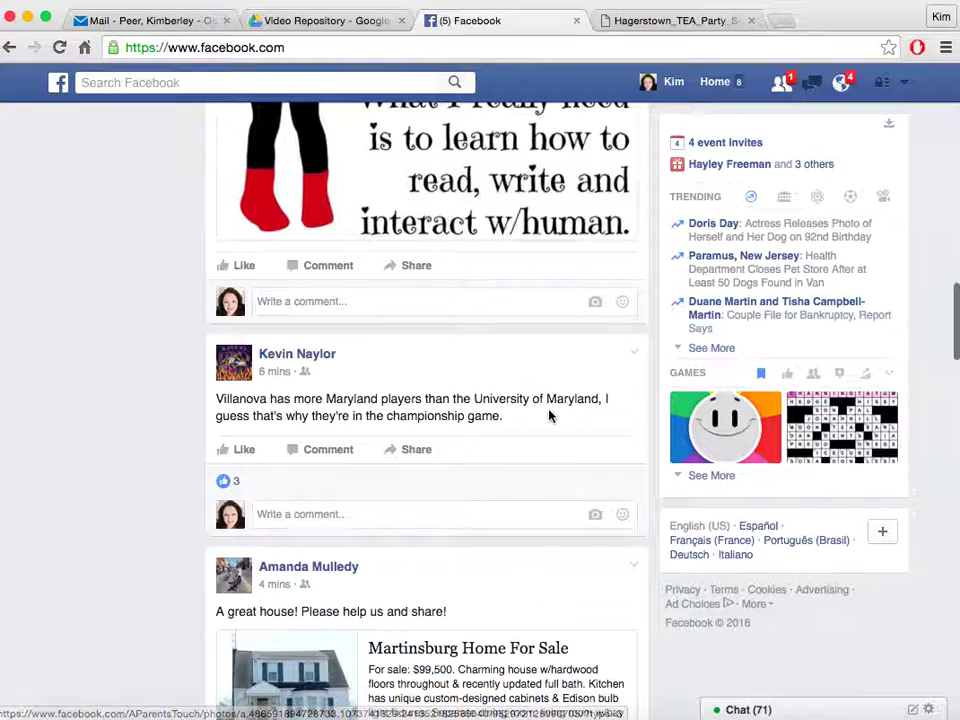
pyautogui.scroll(-3, 549, 416)
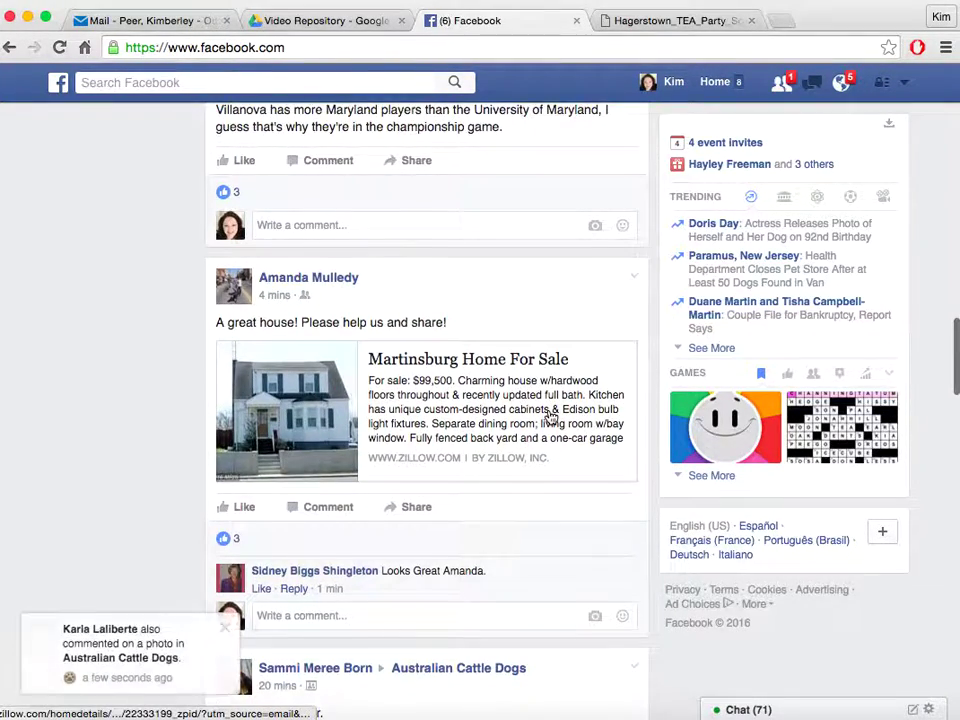
pyautogui.scroll(-1, 549, 416)
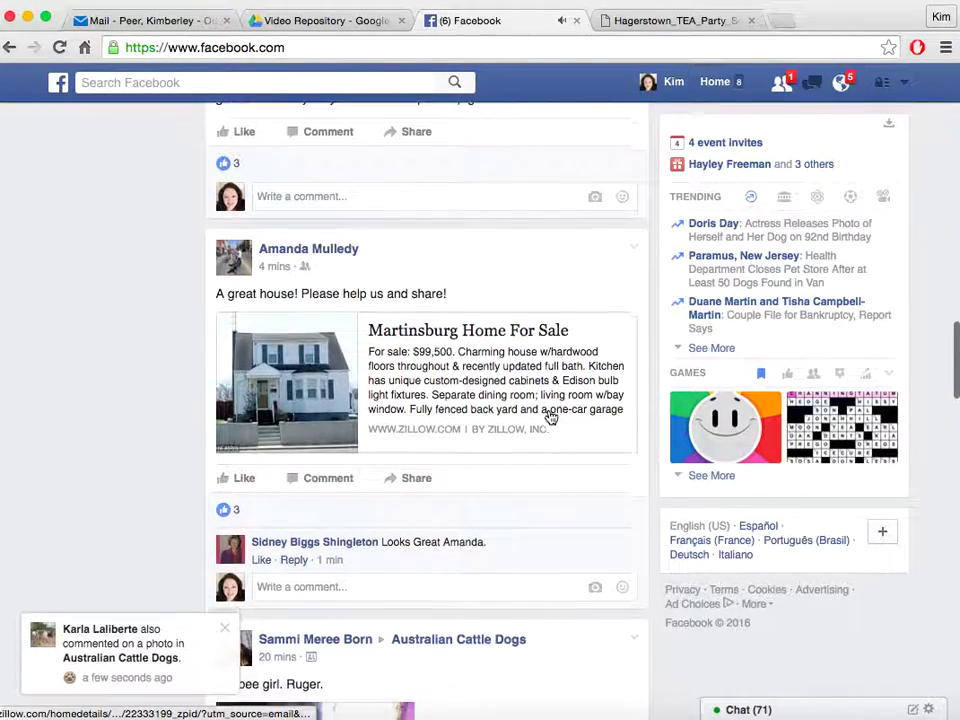
# - Turn on notifications for the Martinsburg house-for-sale post
pyautogui.click(640, 255)
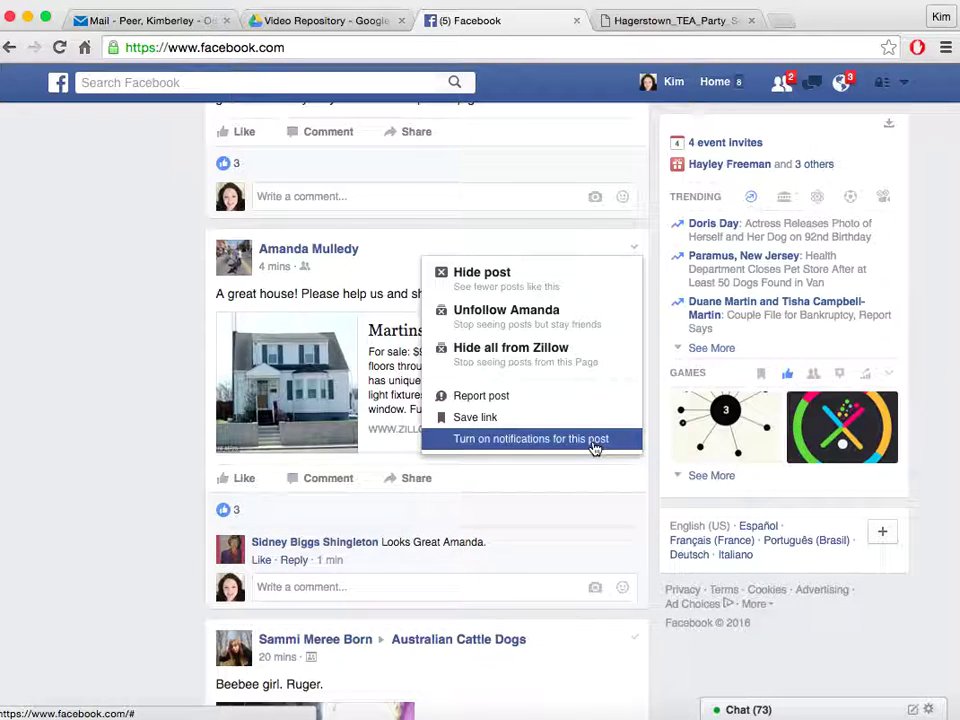
pyautogui.click(502, 452)
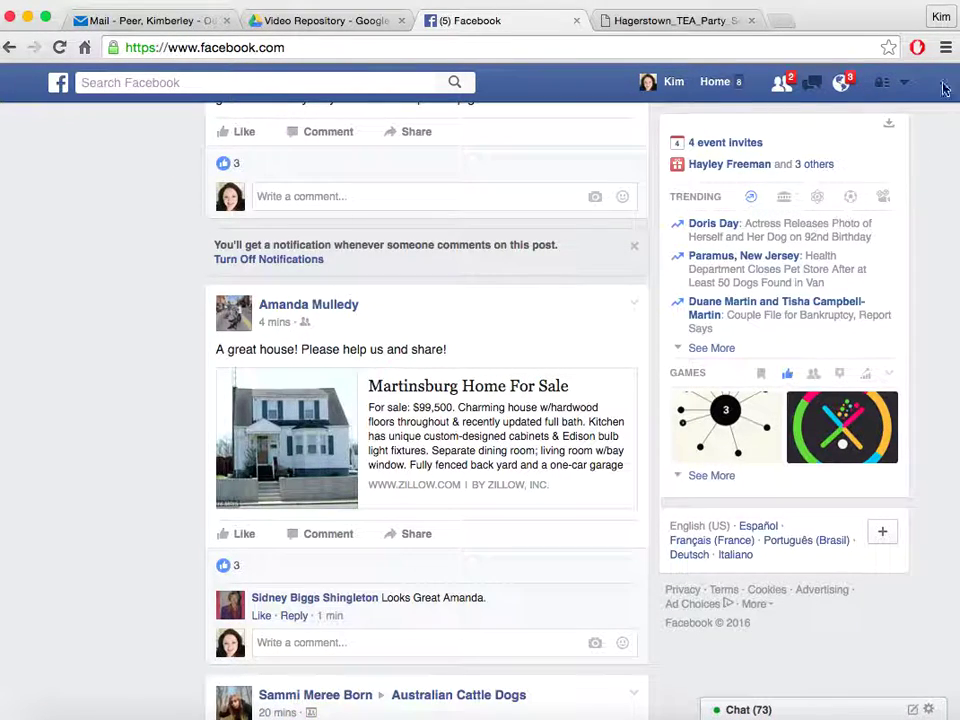
# - Show the six pending friend requests, switching to the Facebook Outline document and back
pyautogui.click(782, 86)
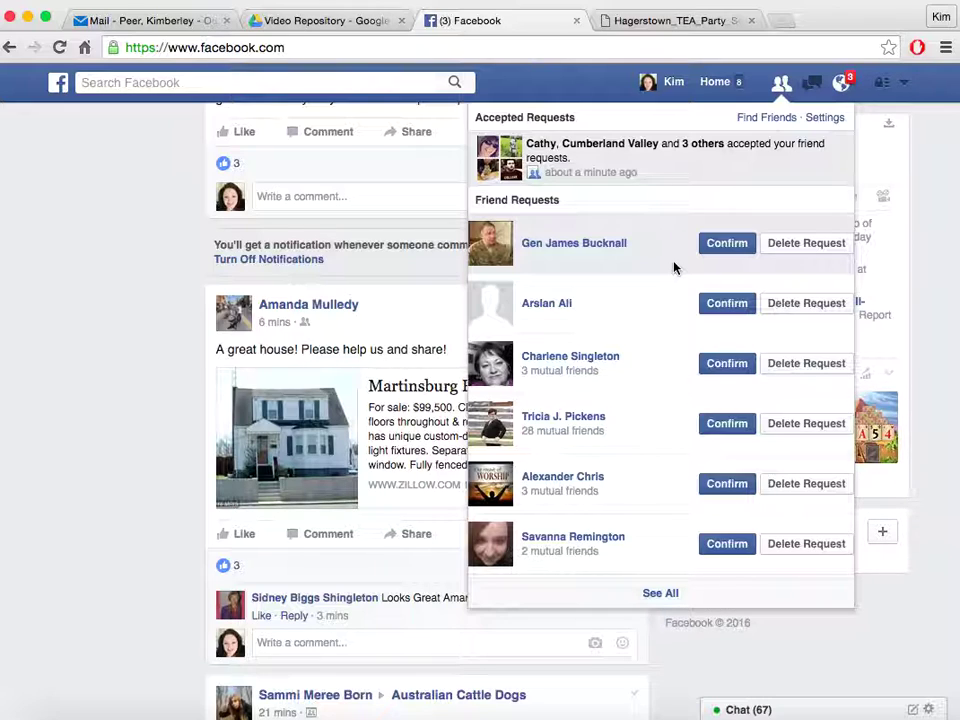
pyautogui.moveTo(566, 382)
pyautogui.press('super+grave')
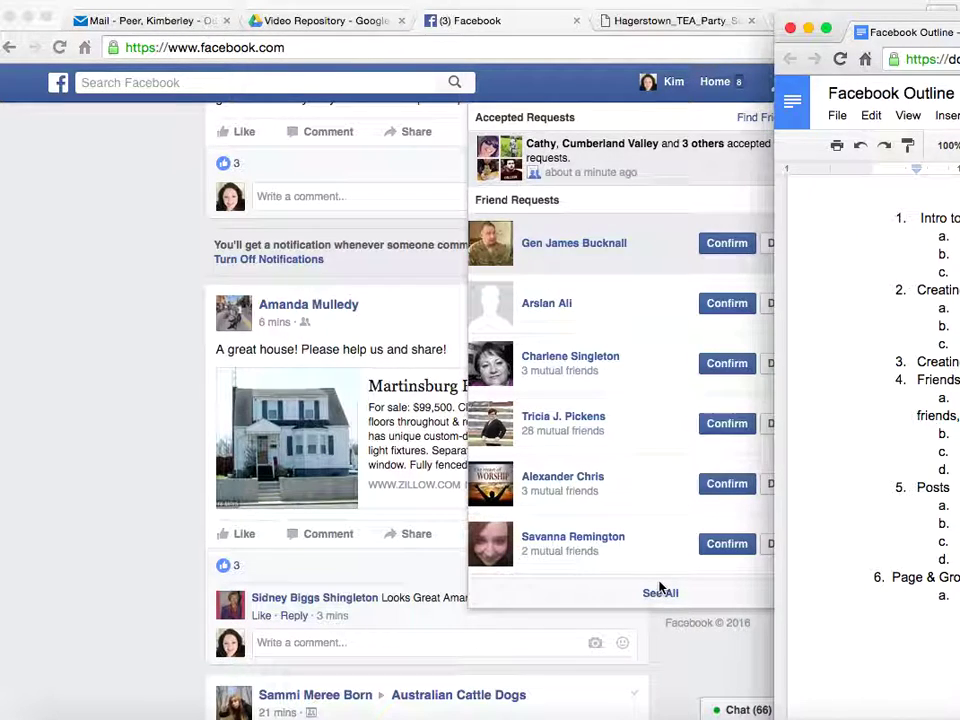
pyautogui.press('super+grave')
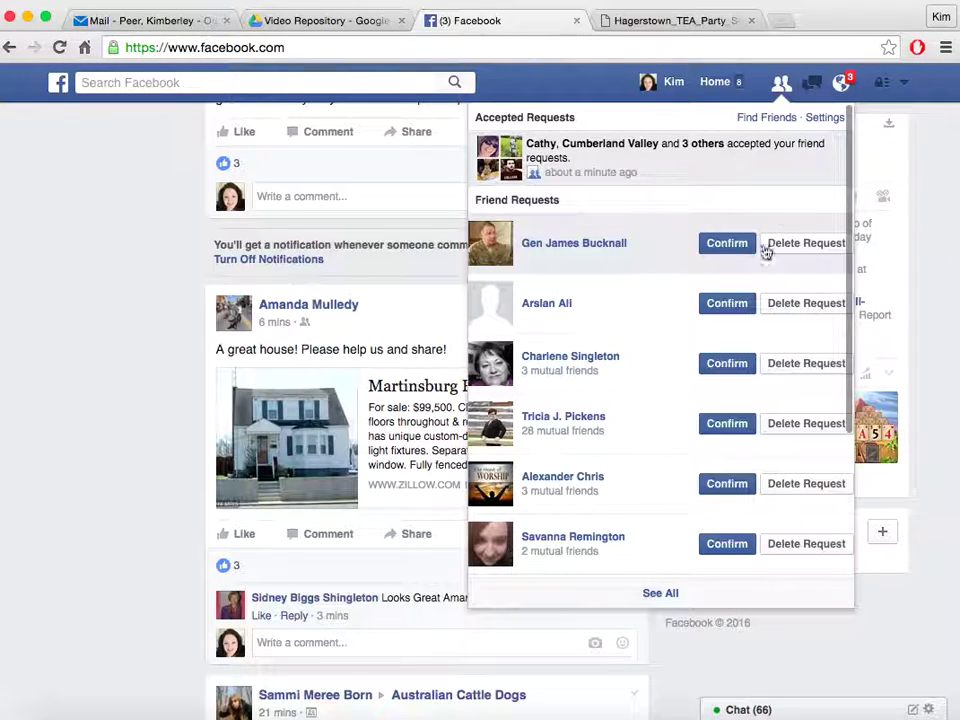